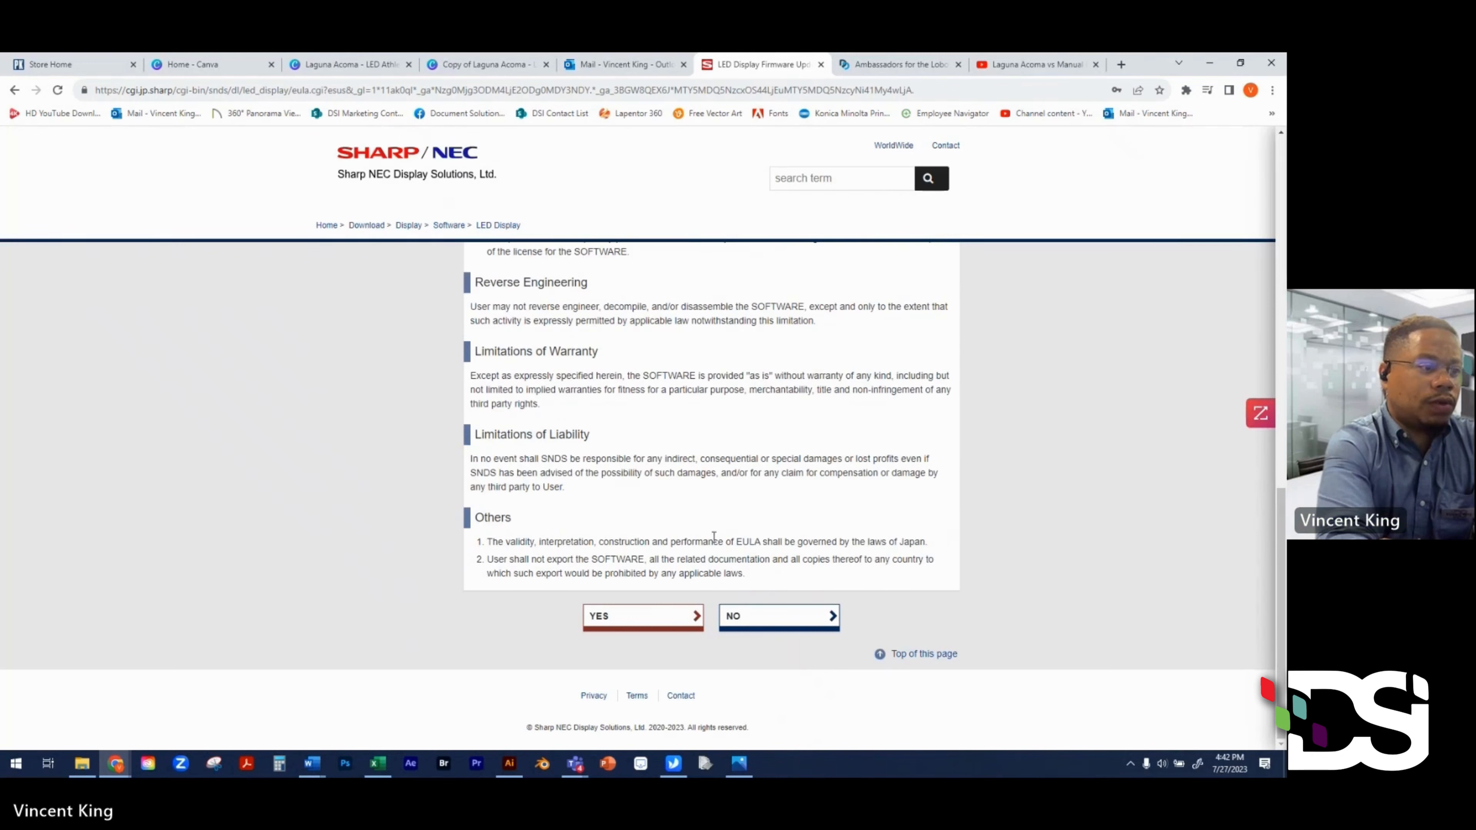
- Accept the Sharp NEC EULA for the ViPlex Express software download
left_click(662, 617)
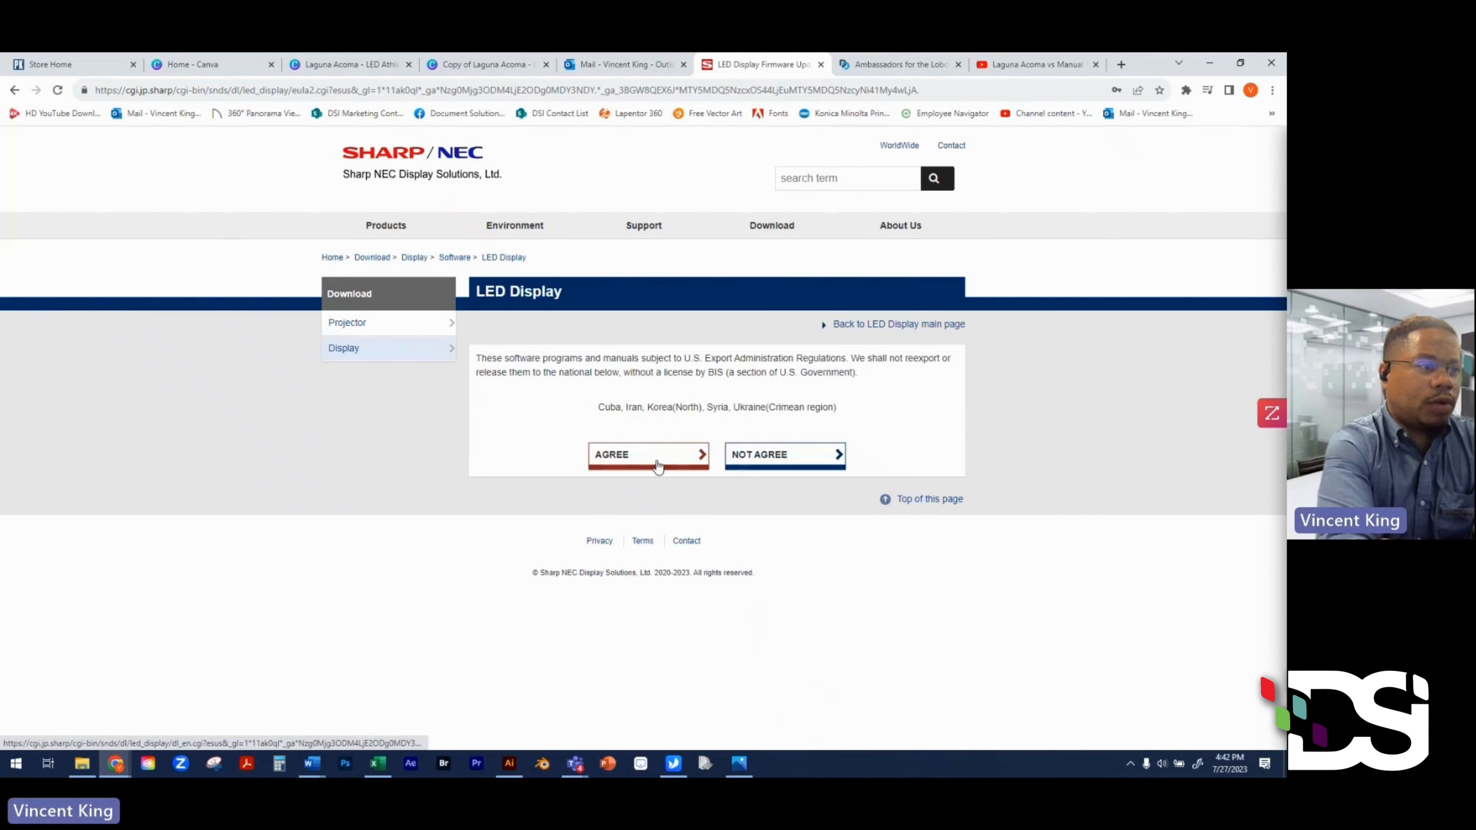
- Download the Viplex_Express_software zip, then bring the ViPlex Express window forward
left_click(658, 467)
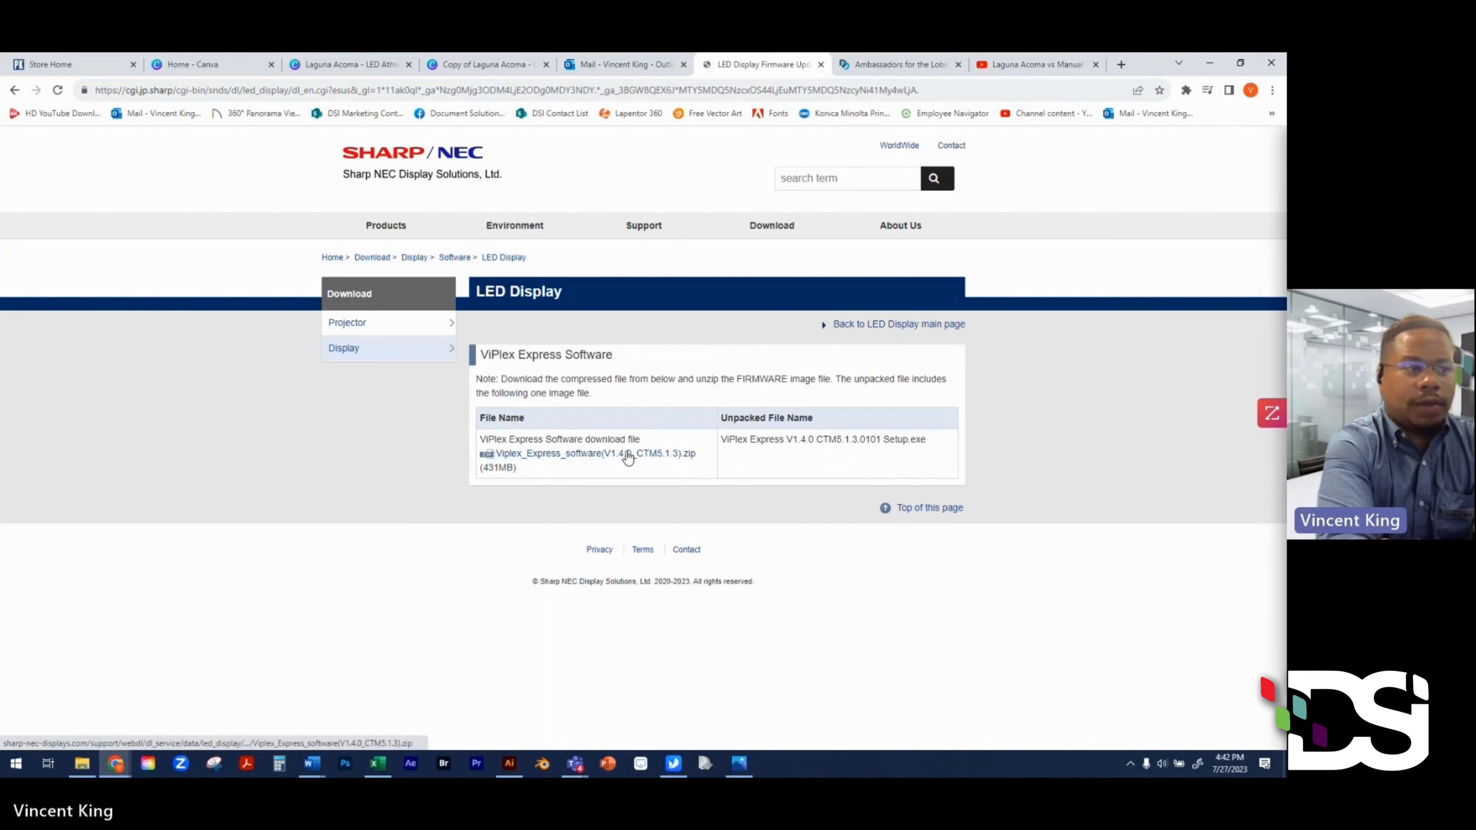
left_click(660, 455)
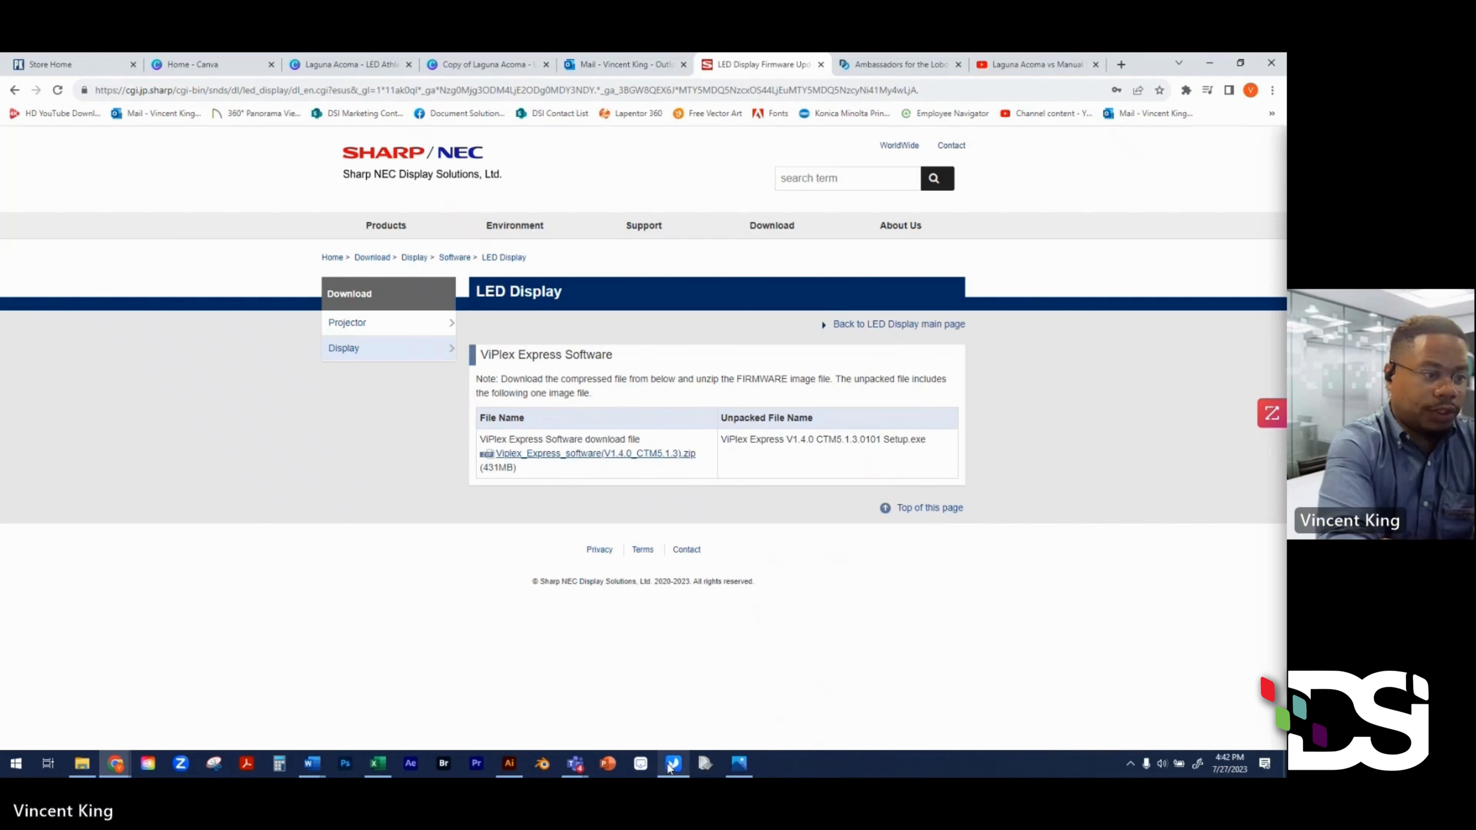
mouse_move(672, 765)
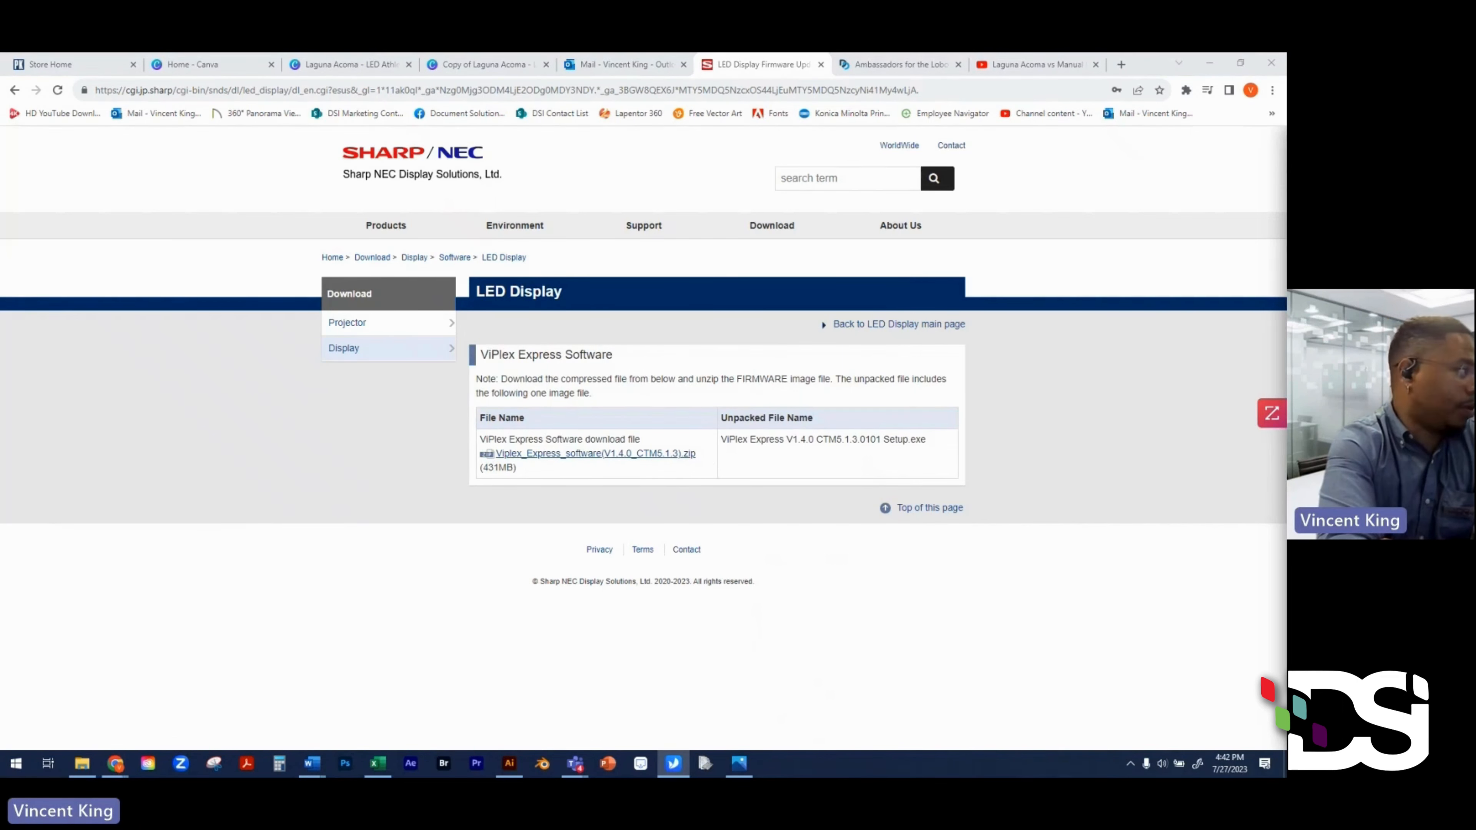
left_click(672, 765)
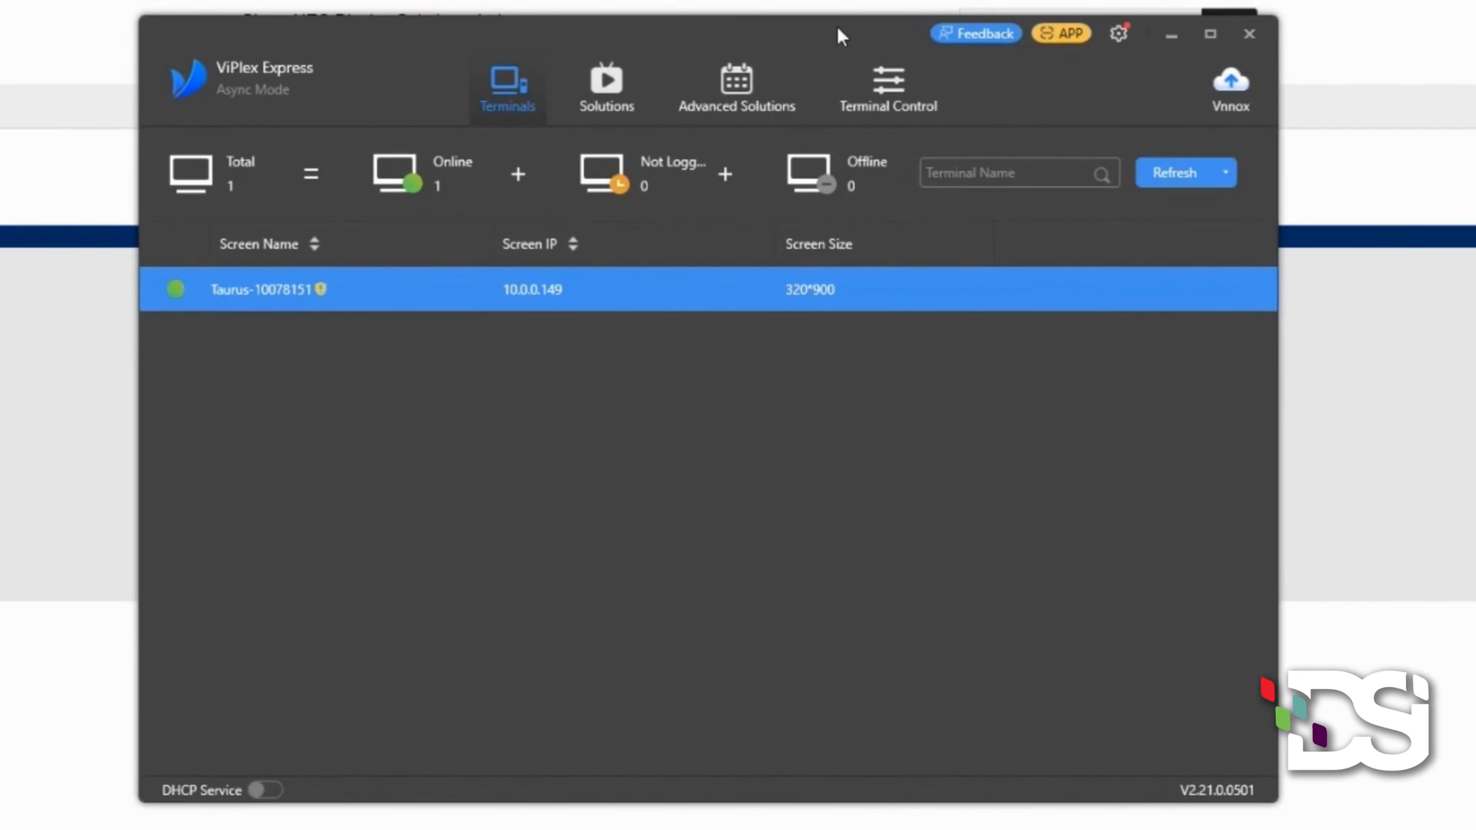
- Log out of the Taurus terminal and connect to it again
mouse_move(873, 290)
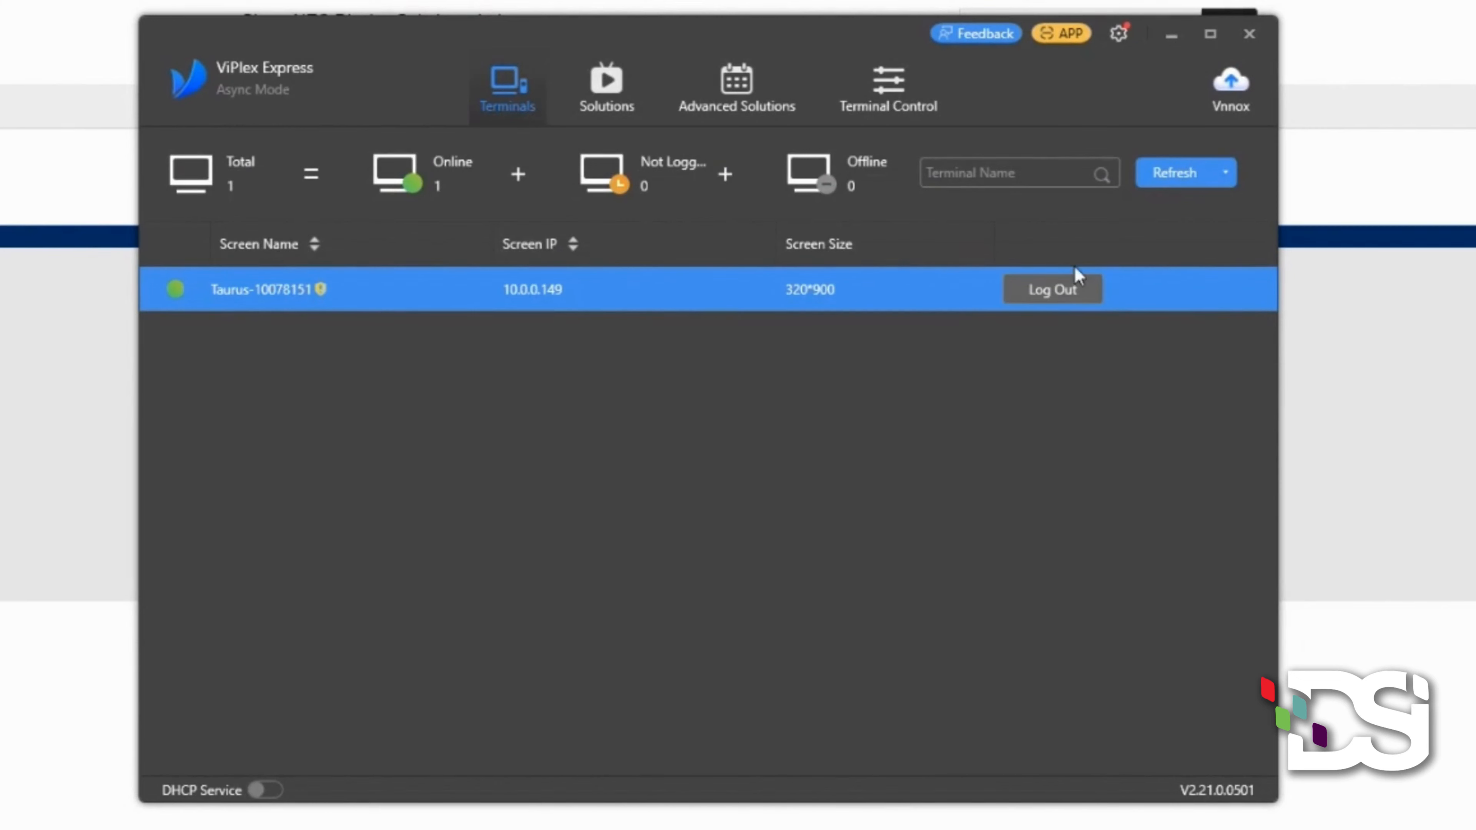
left_click(1058, 292)
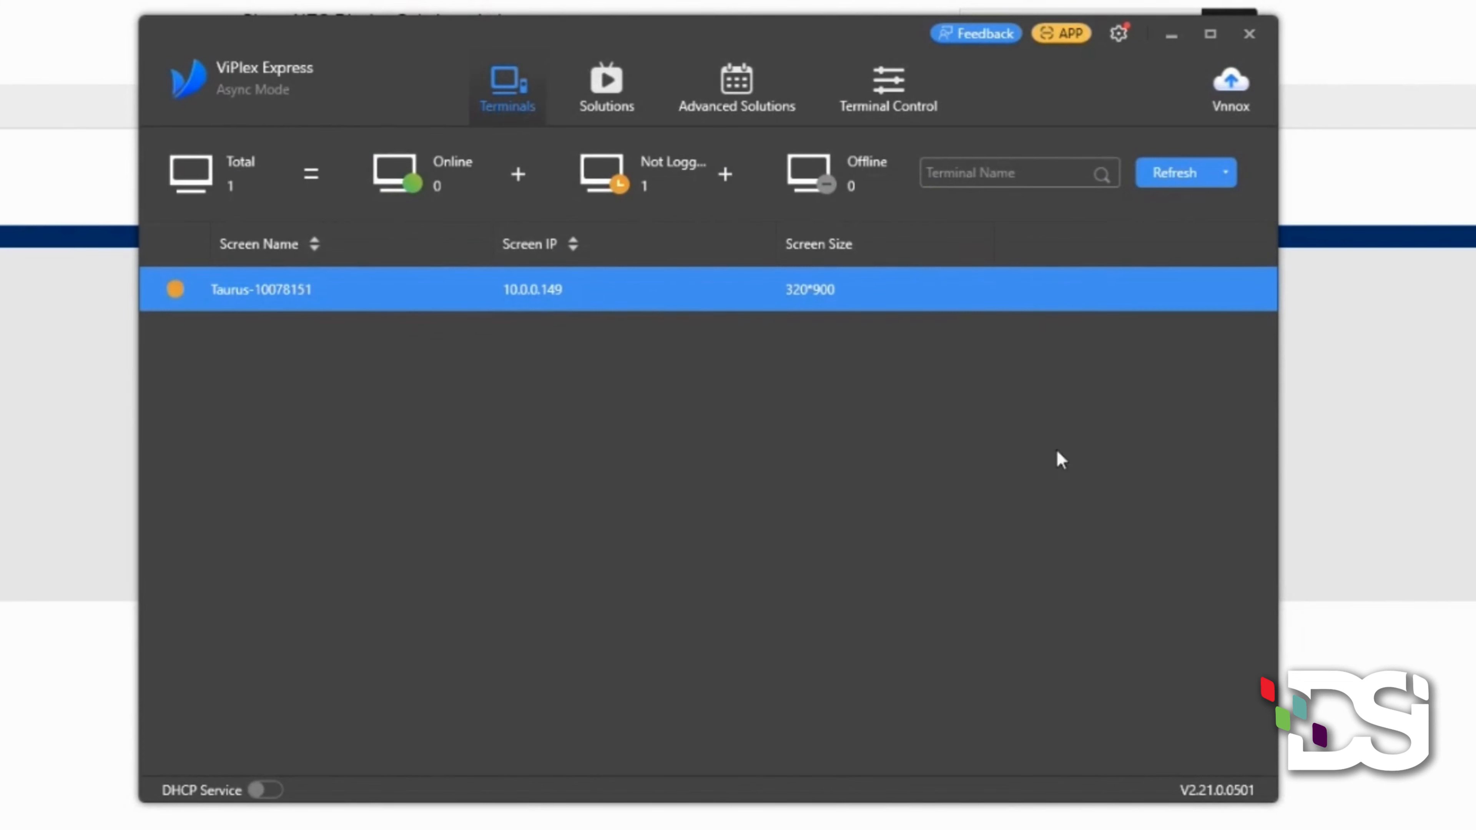
mouse_move(177, 290)
mouse_move(1042, 296)
left_click(1041, 291)
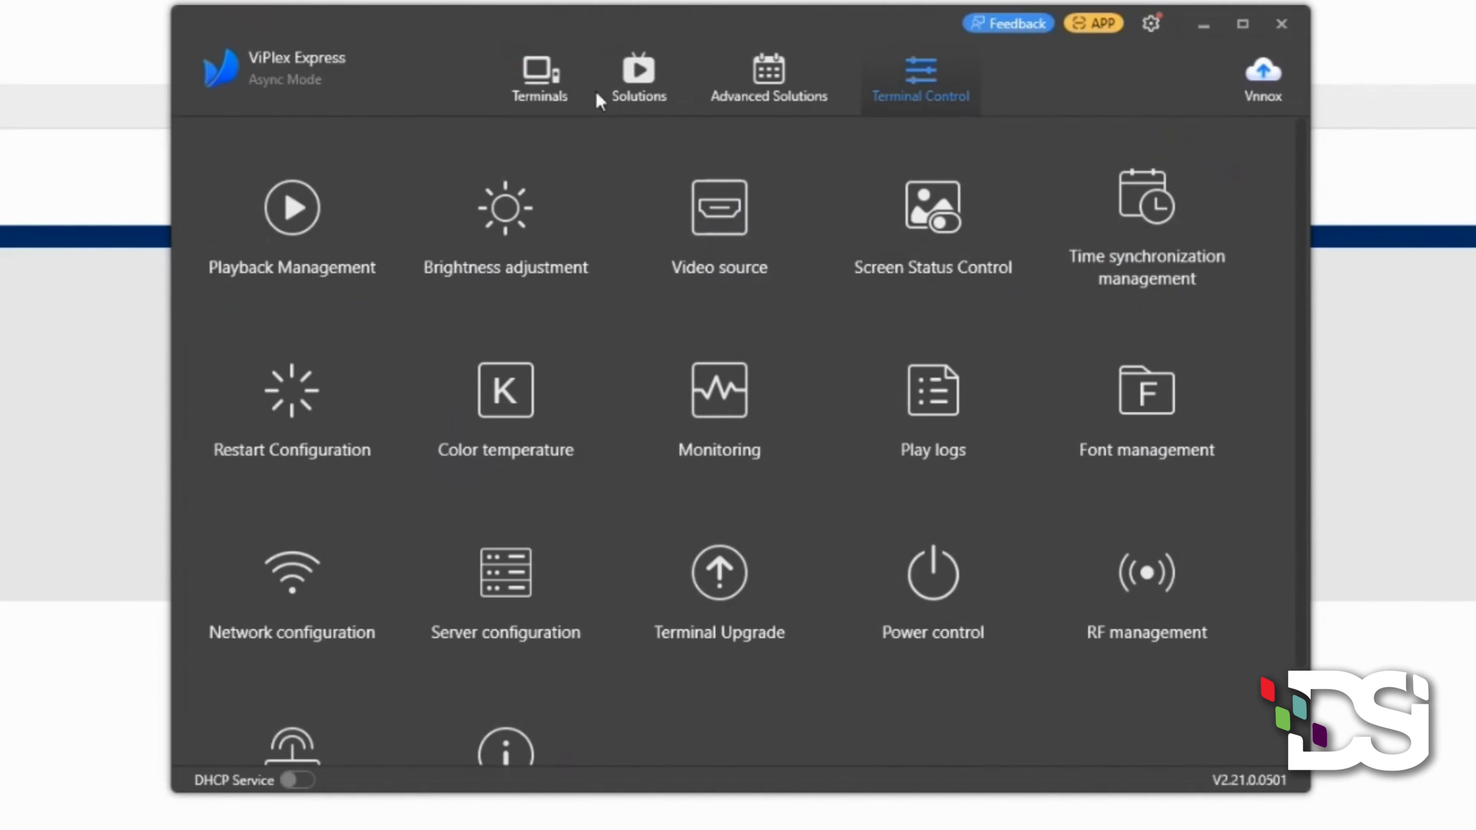
- Show the Solutions list and browse the existing 320×900 solutions
left_click(640, 74)
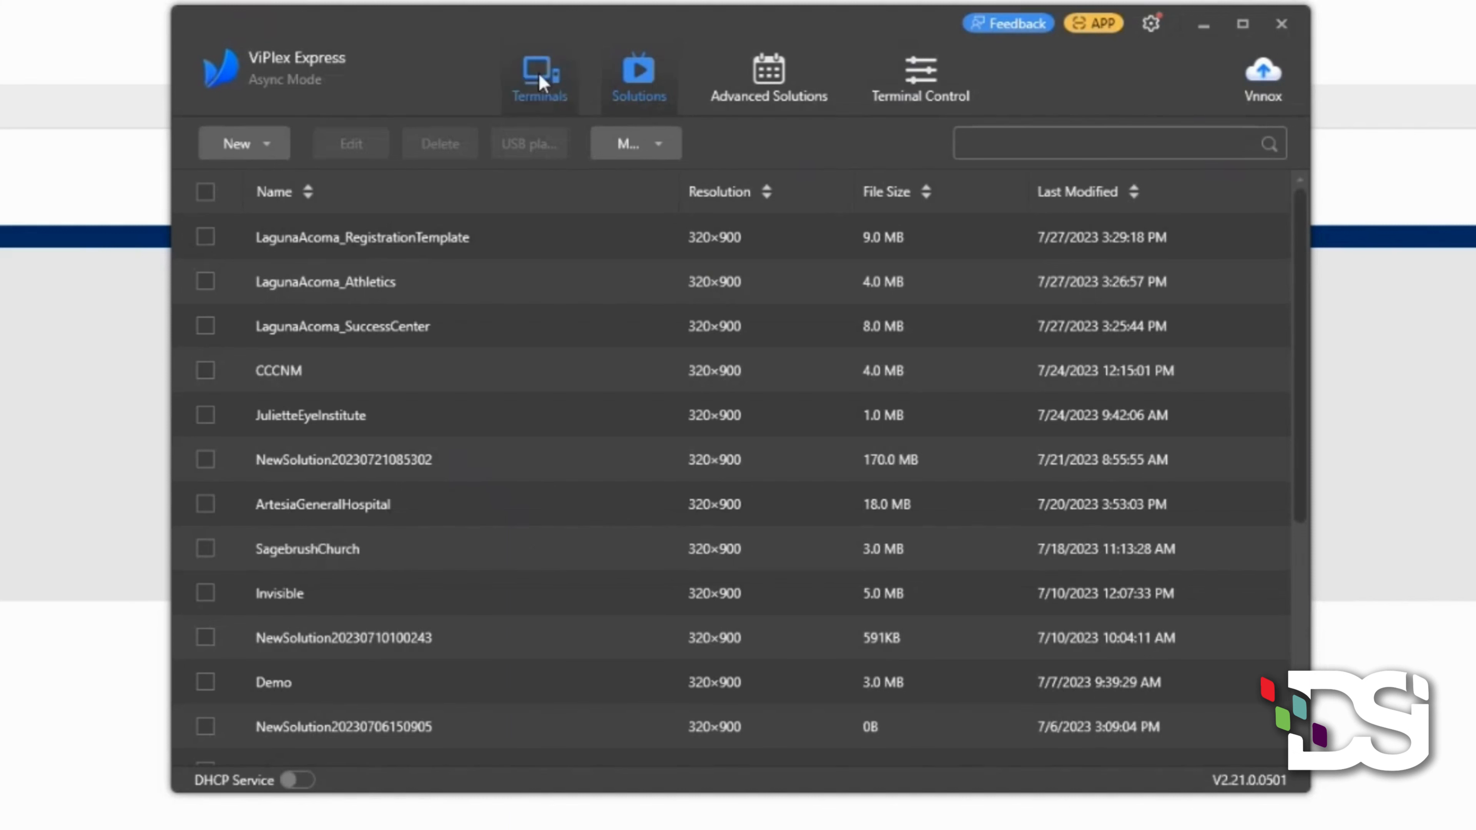
scroll(572, 399, "down", 5)
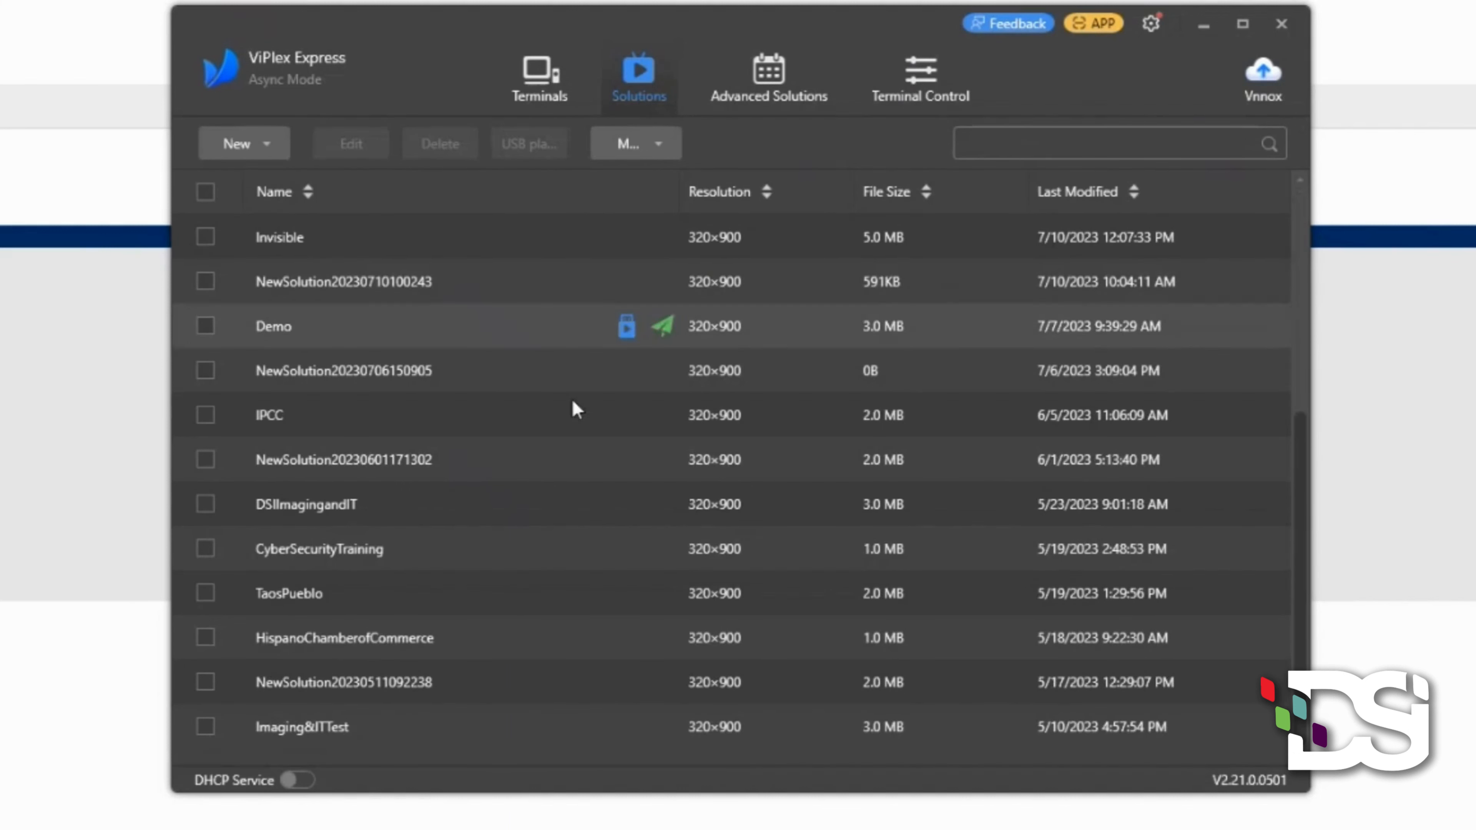
scroll(544, 442, "up", 5)
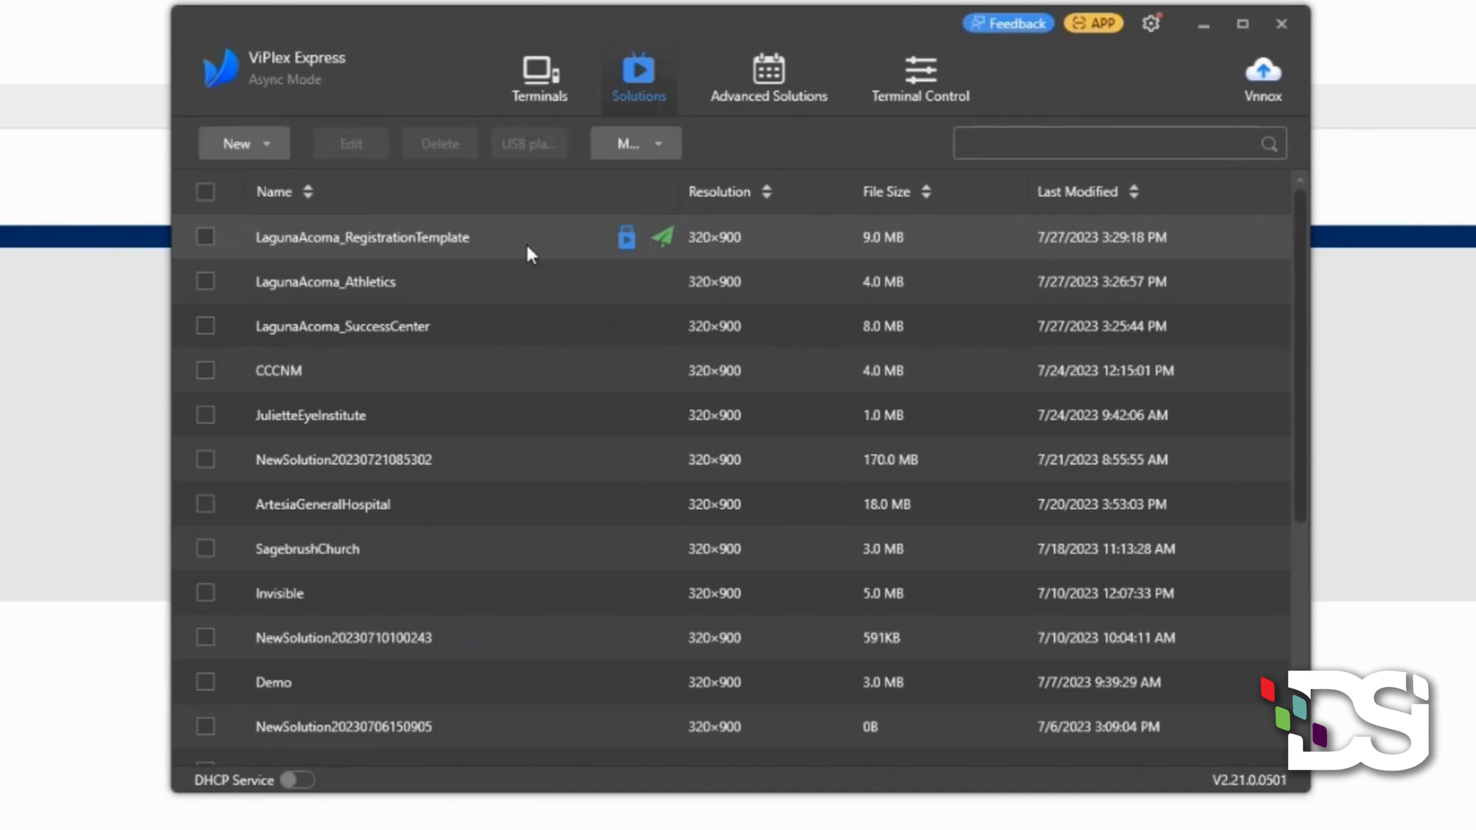
- Create a new Regular Screen solution, replacing the default name with Demo2
left_click(272, 147)
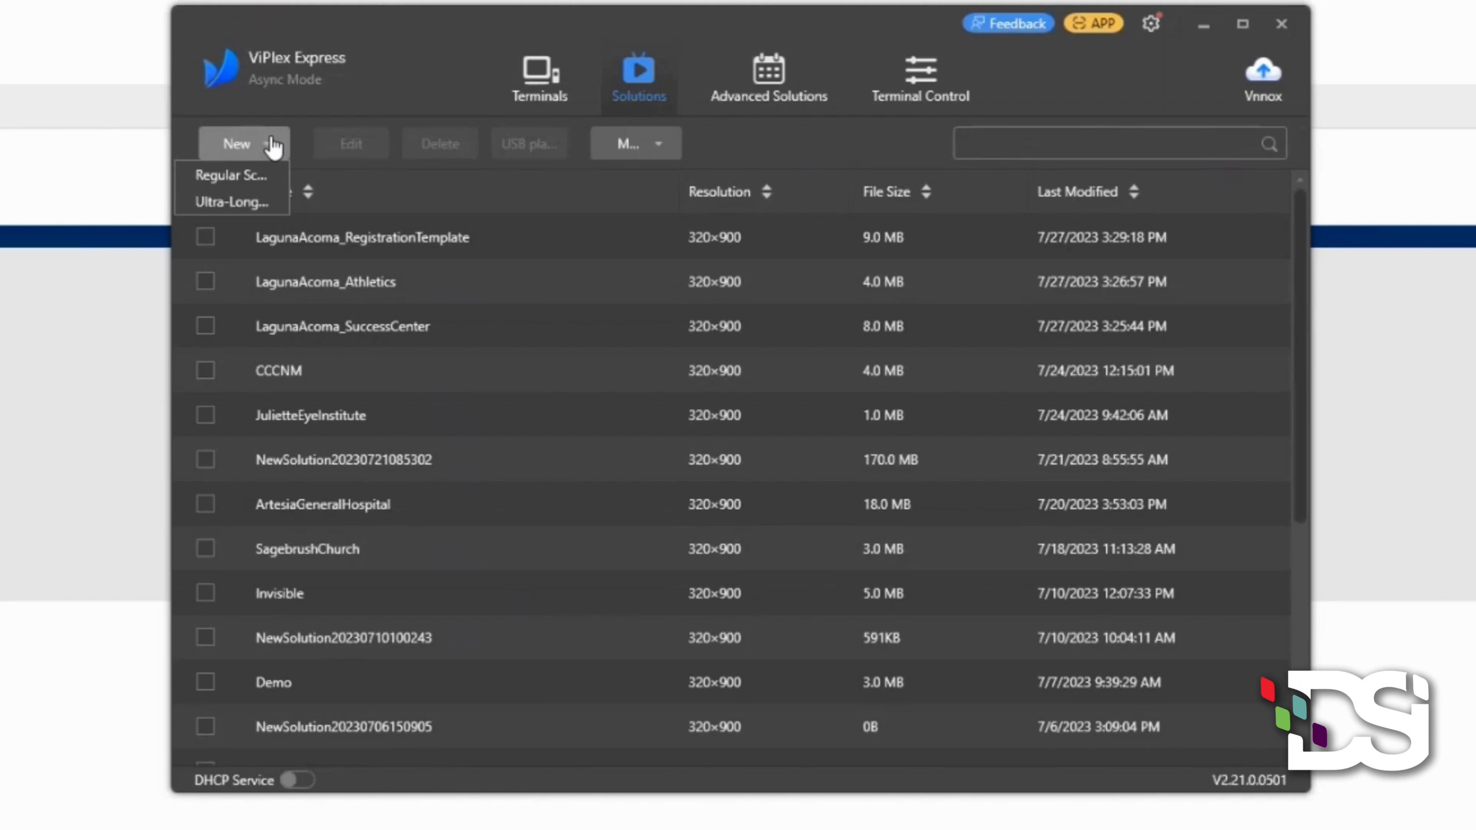
left_click(251, 182)
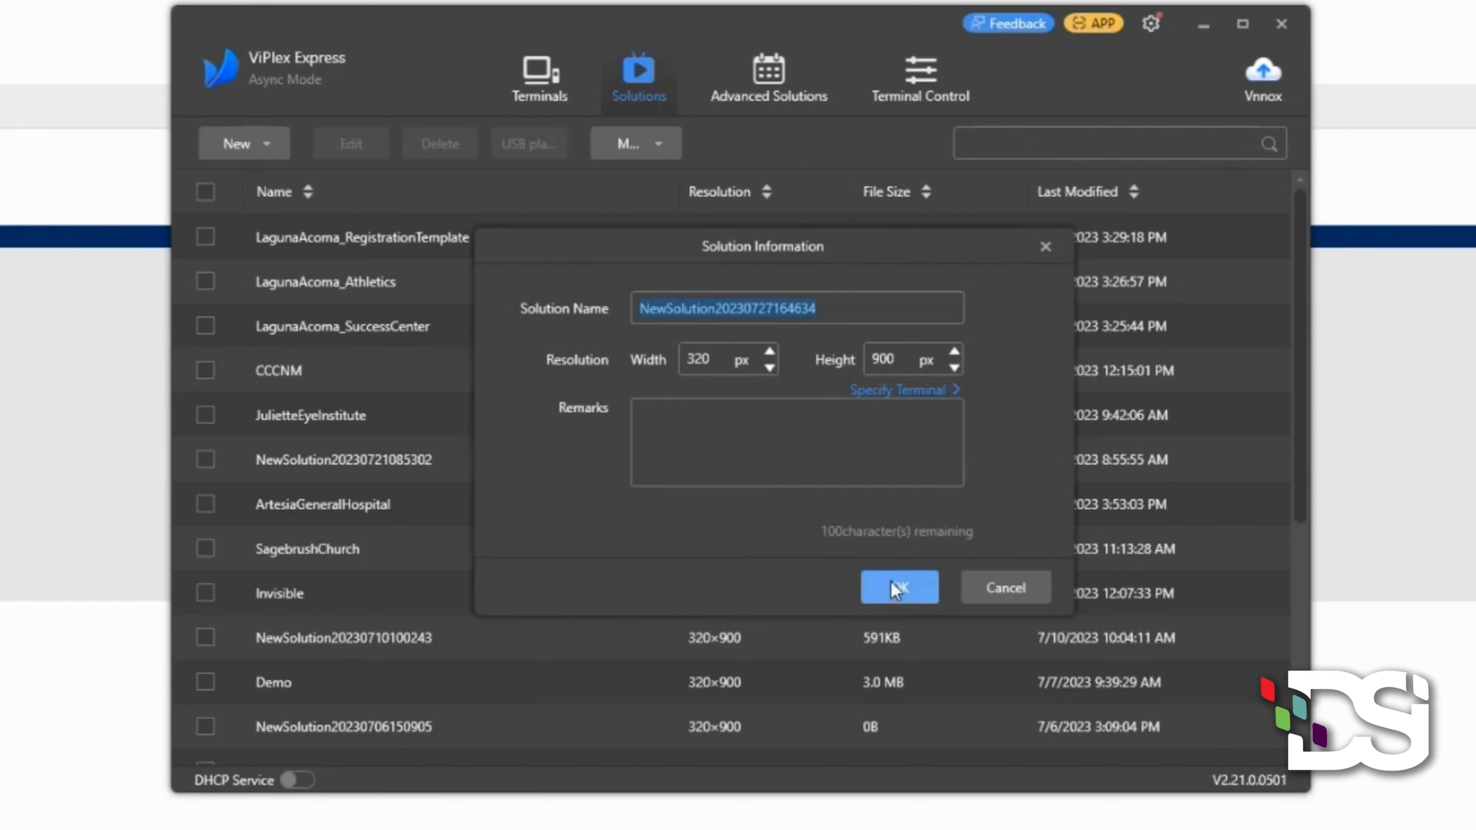
left_click(846, 307)
left_click_drag(845, 307, 626, 316)
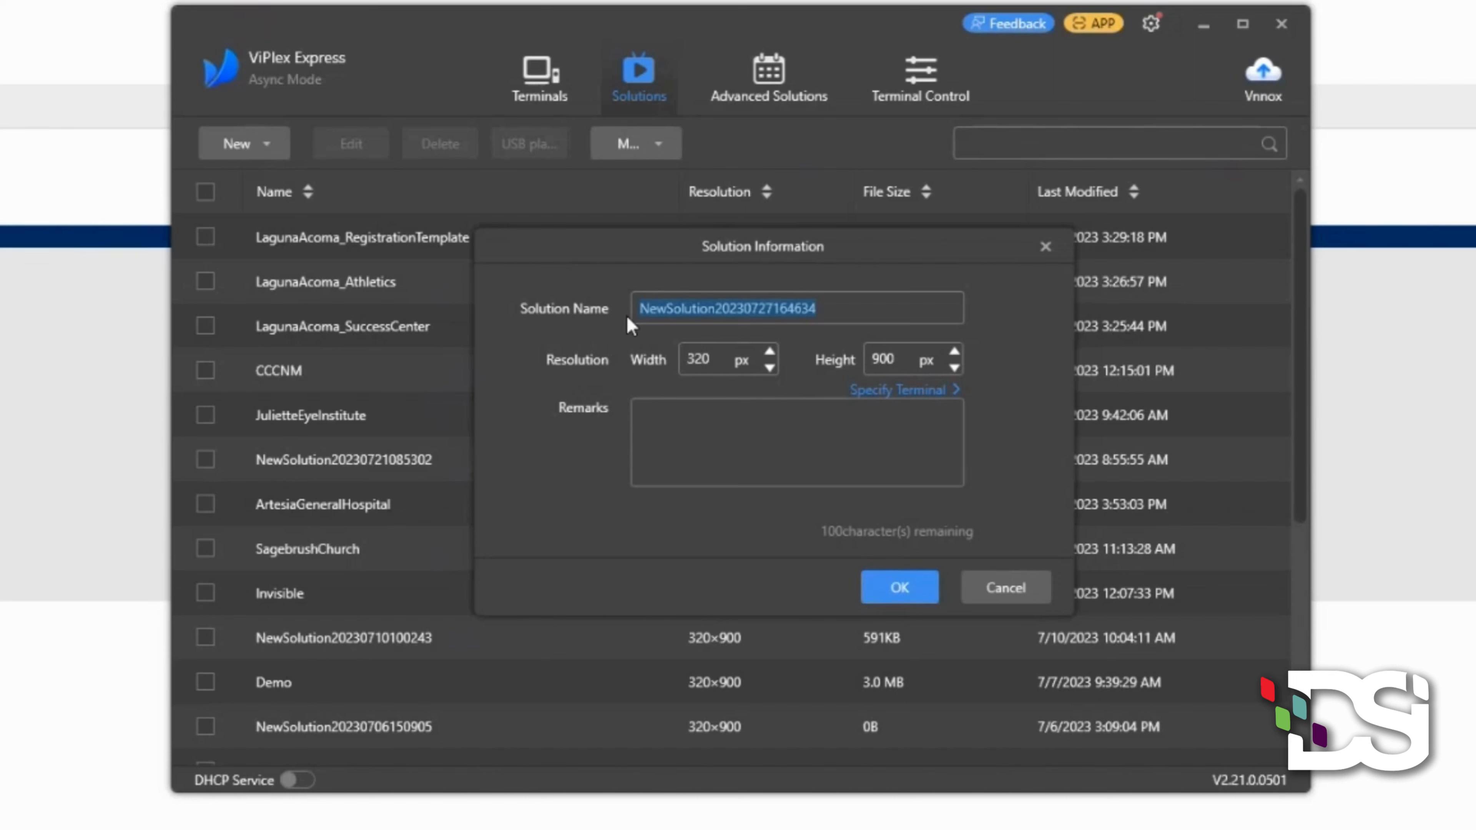
type("Demo2")
key("Return")
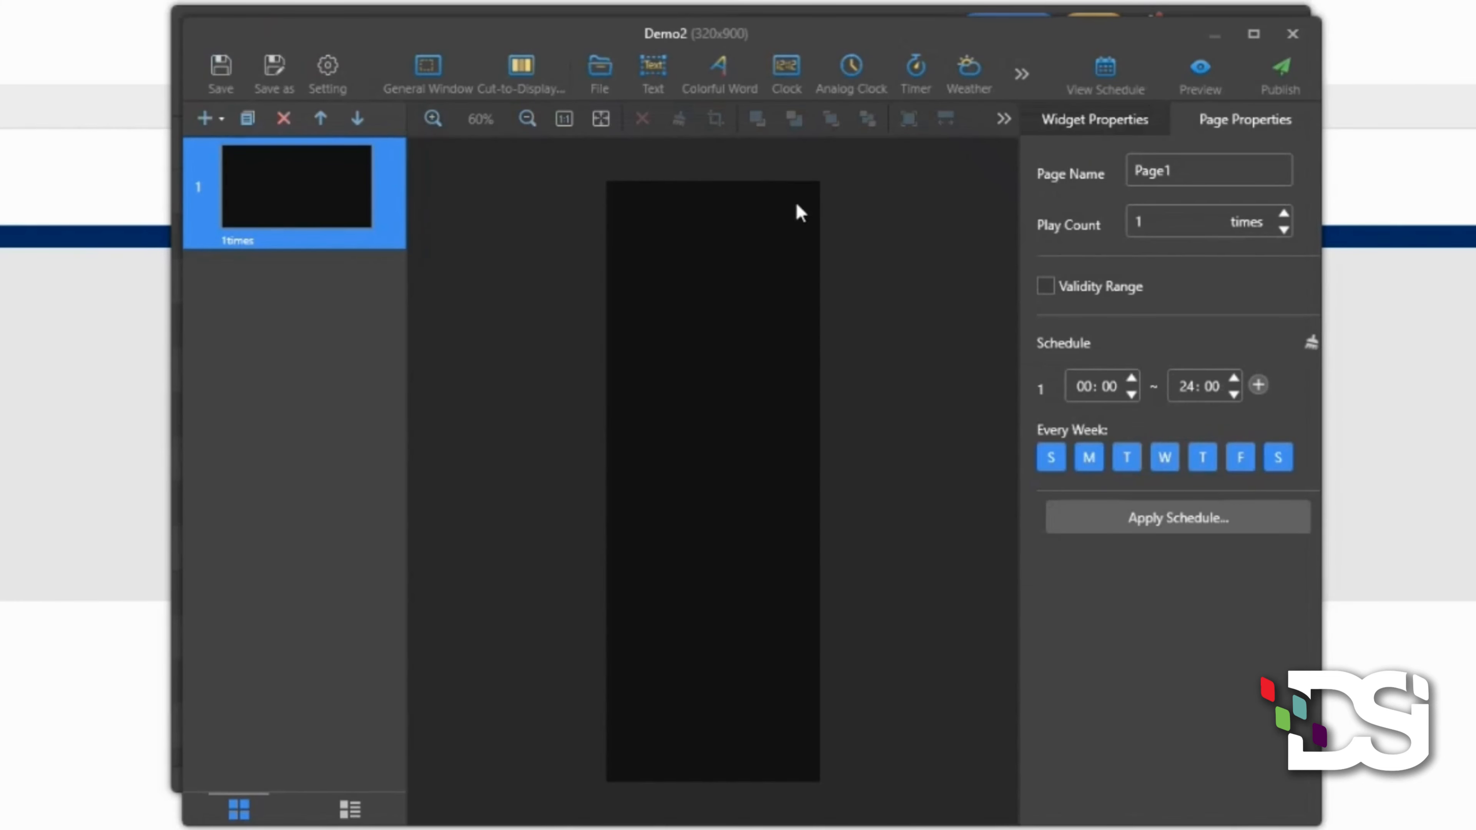
- Add the 'Laguna Acoma - LED Registration BLANK TEMPLATE' video file to the page
left_click(601, 68)
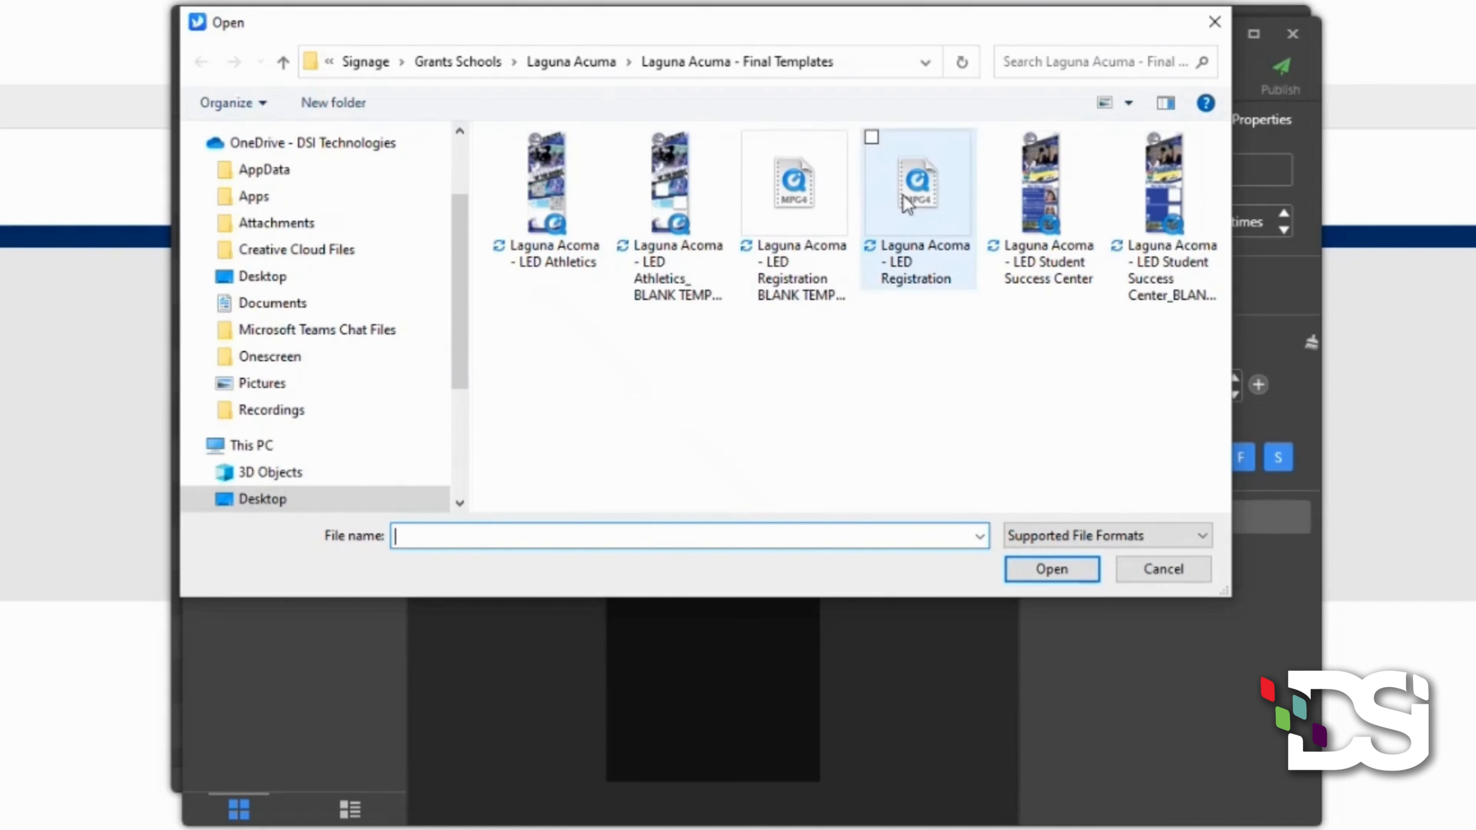
left_click(929, 165)
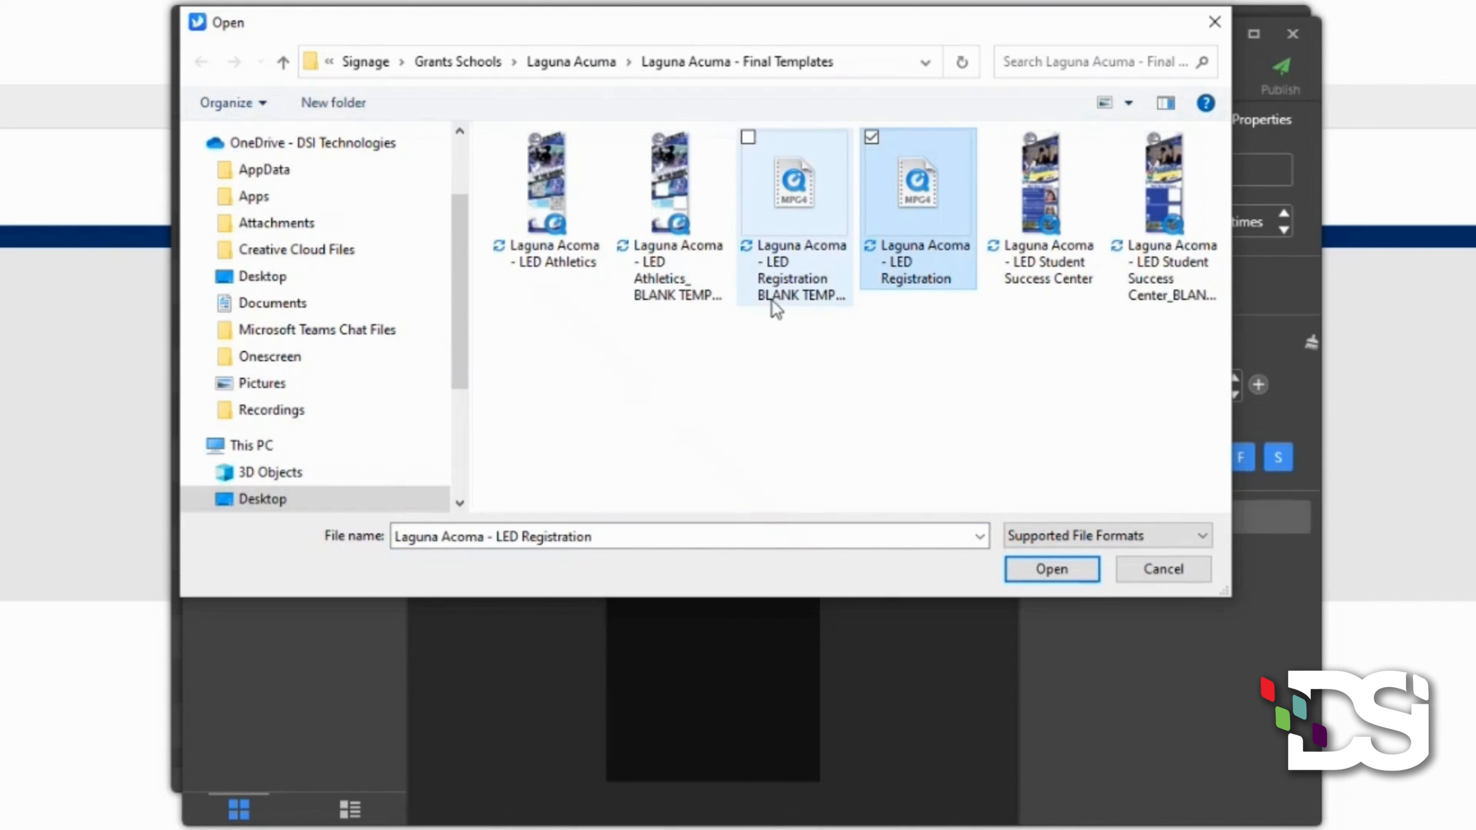
left_click(802, 195)
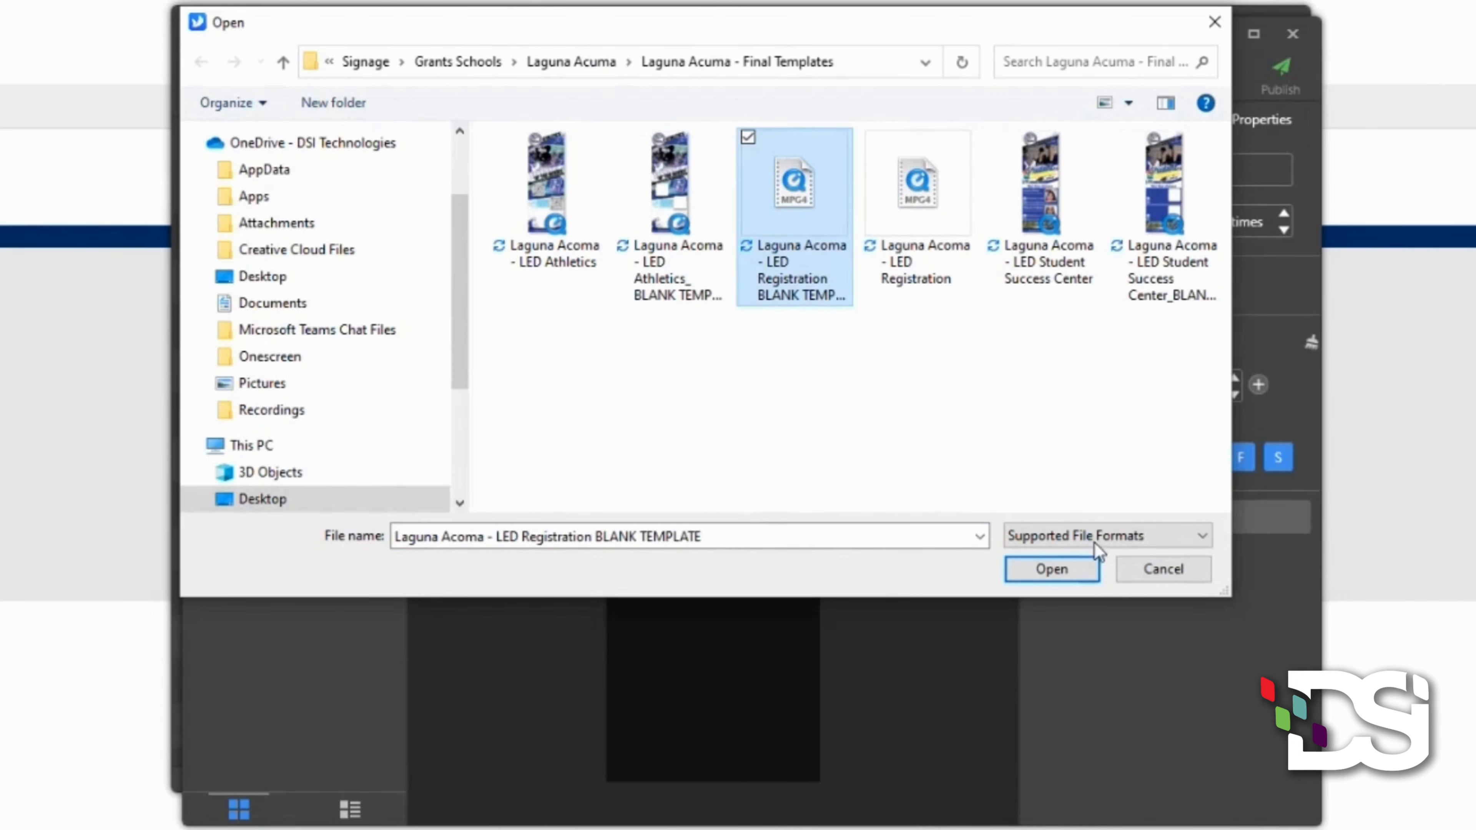
left_click(1052, 569)
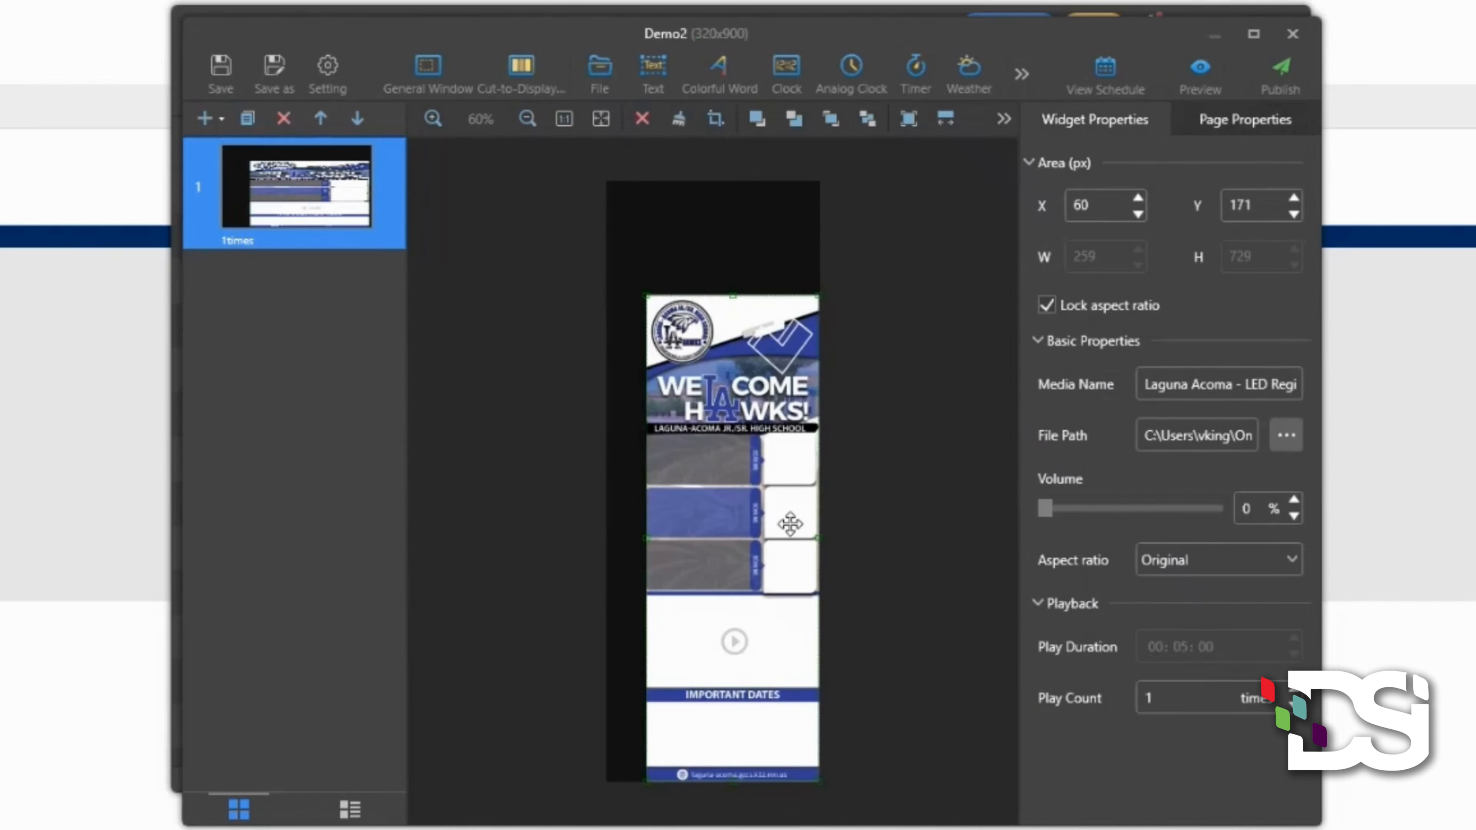
- Move the template video to position X 0, Y 0
left_click_drag(779, 505, 755, 440)
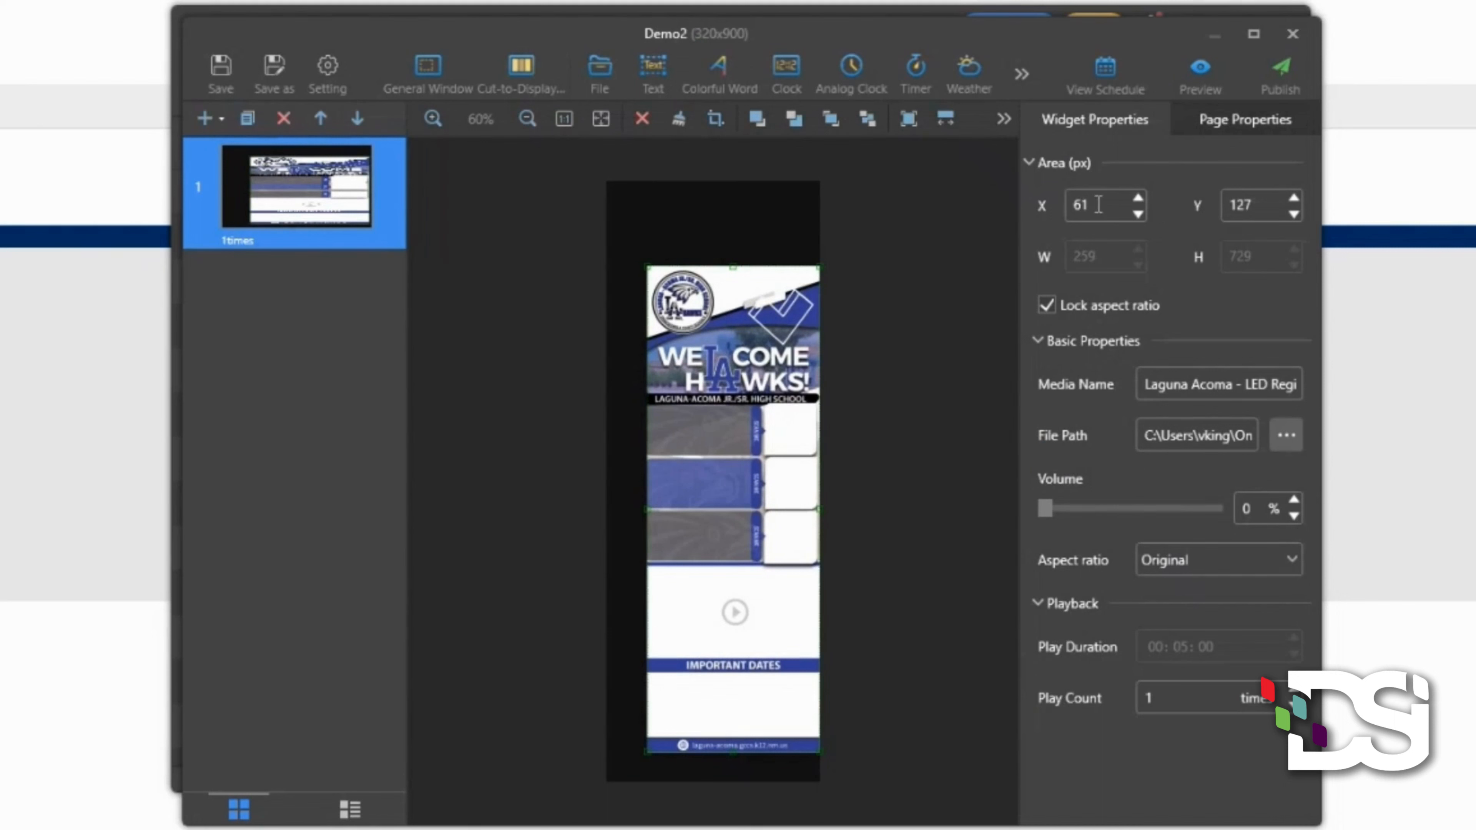
double_click(1097, 205)
type("0")
key("Return")
double_click(1261, 208)
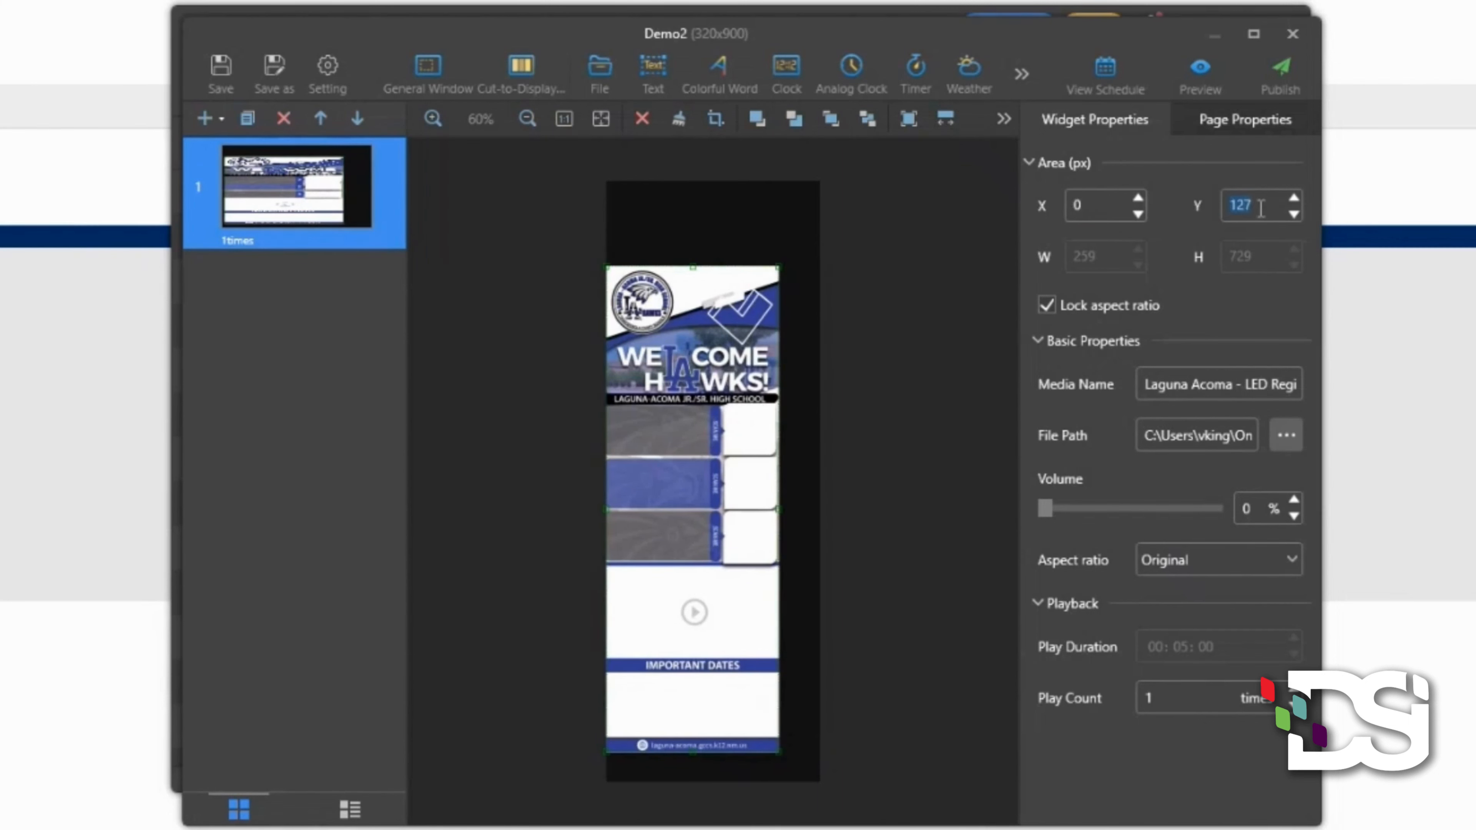
type("0")
key("Return")
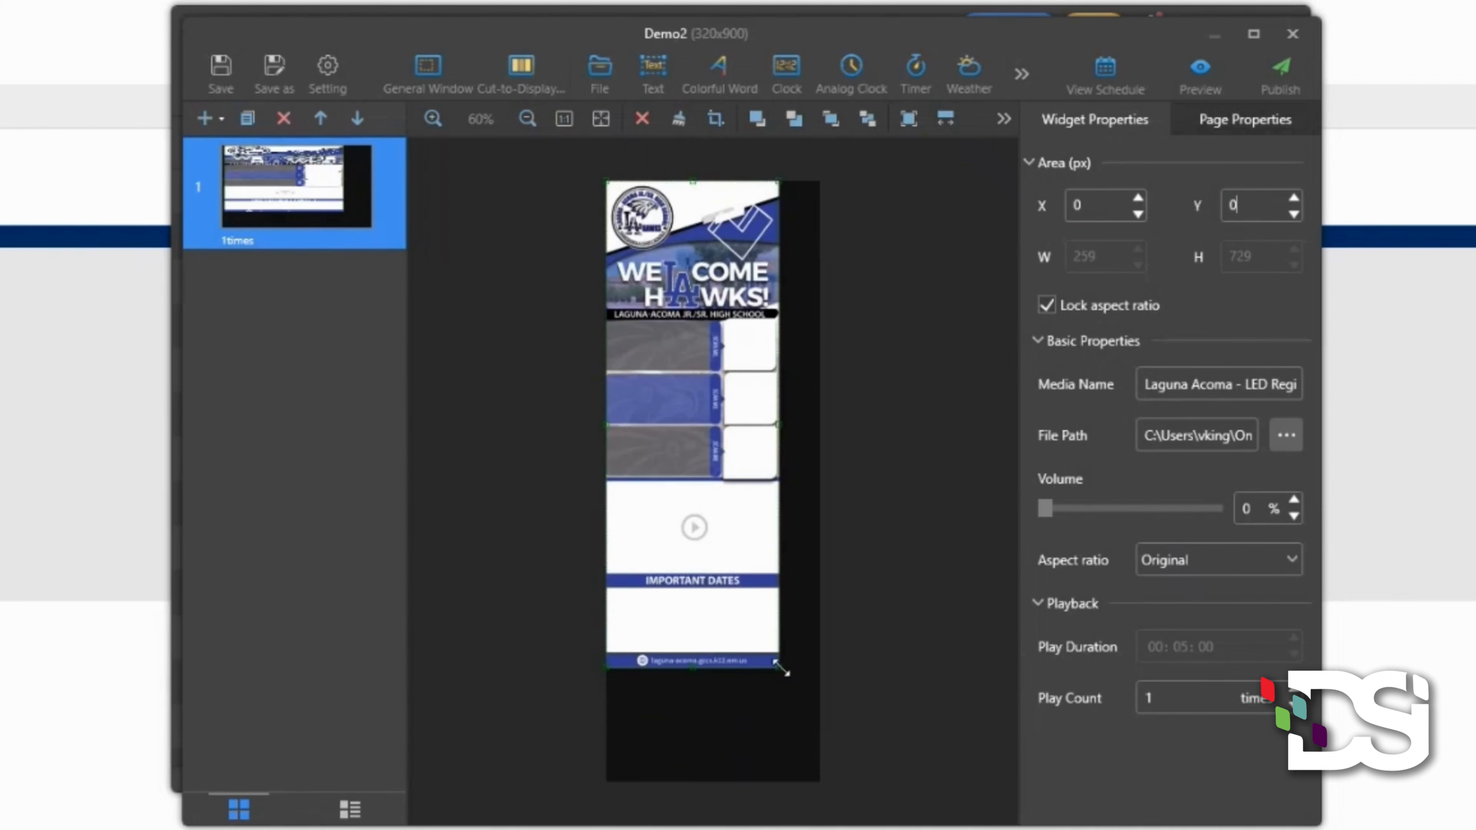
- Unlock the aspect ratio and resize the video to width 320, height 900
left_click(1046, 306)
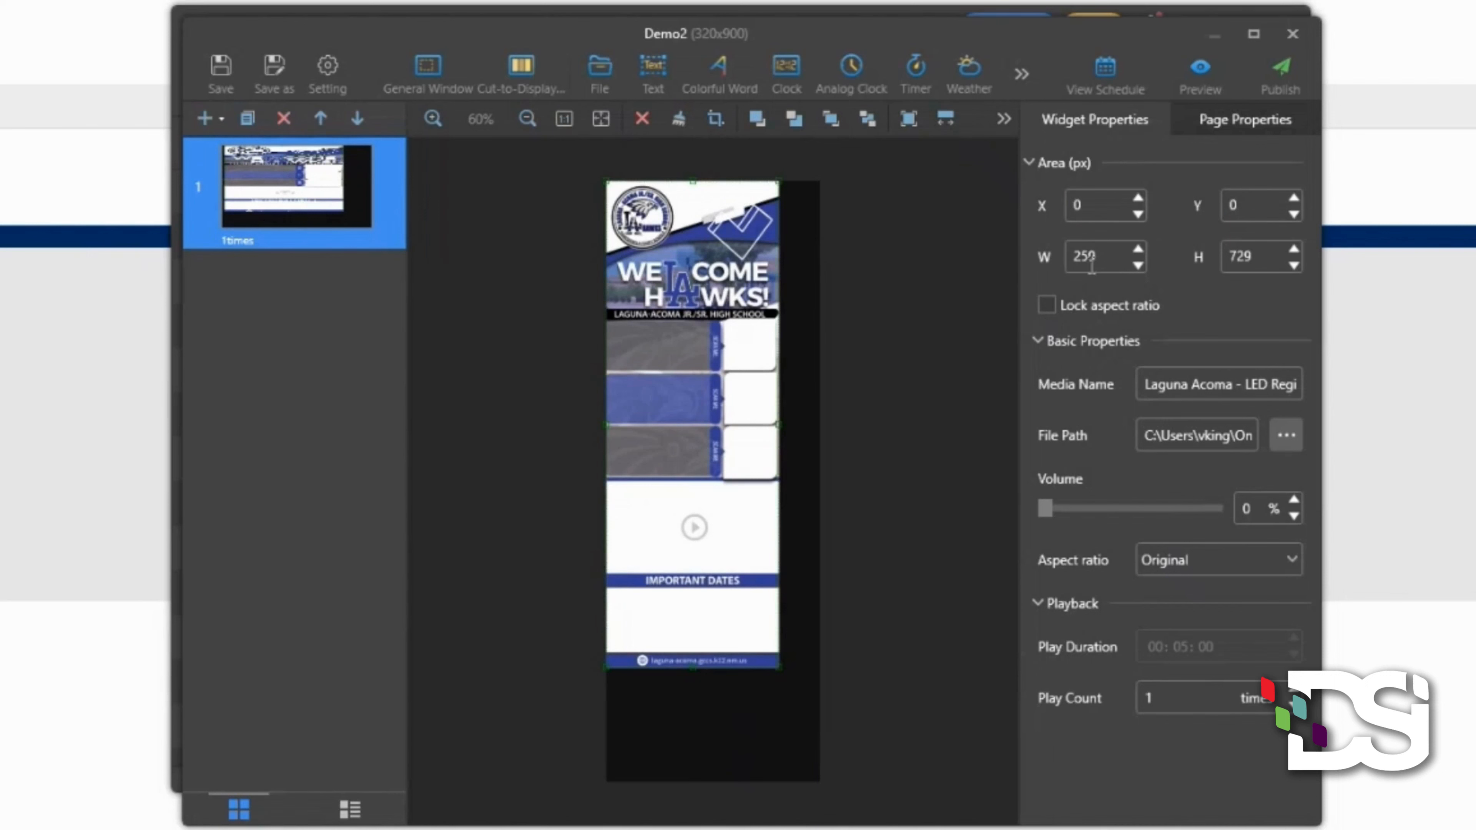
double_click(1104, 261)
type("320")
double_click(1259, 253)
type("900")
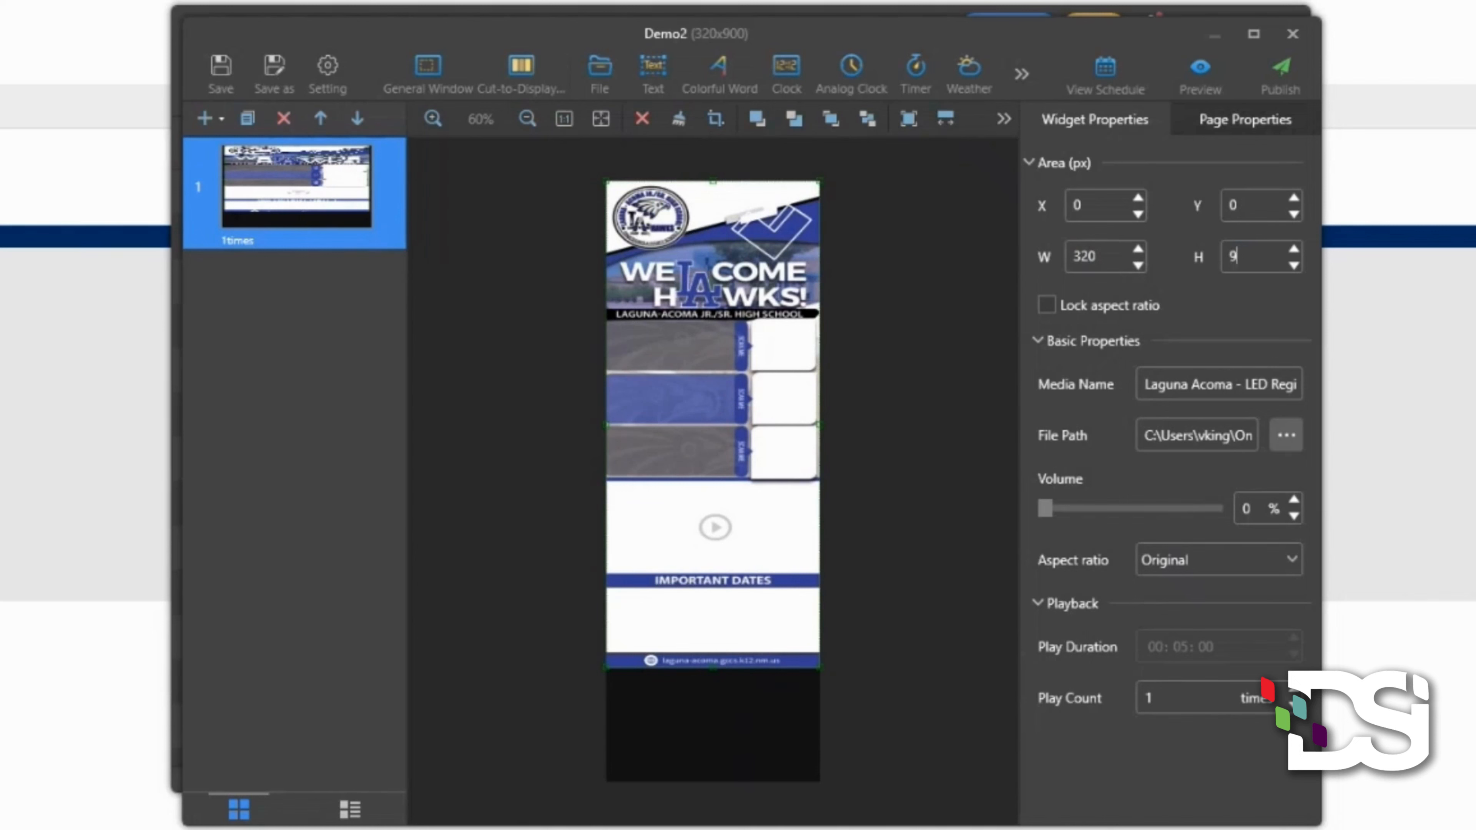
key("Return")
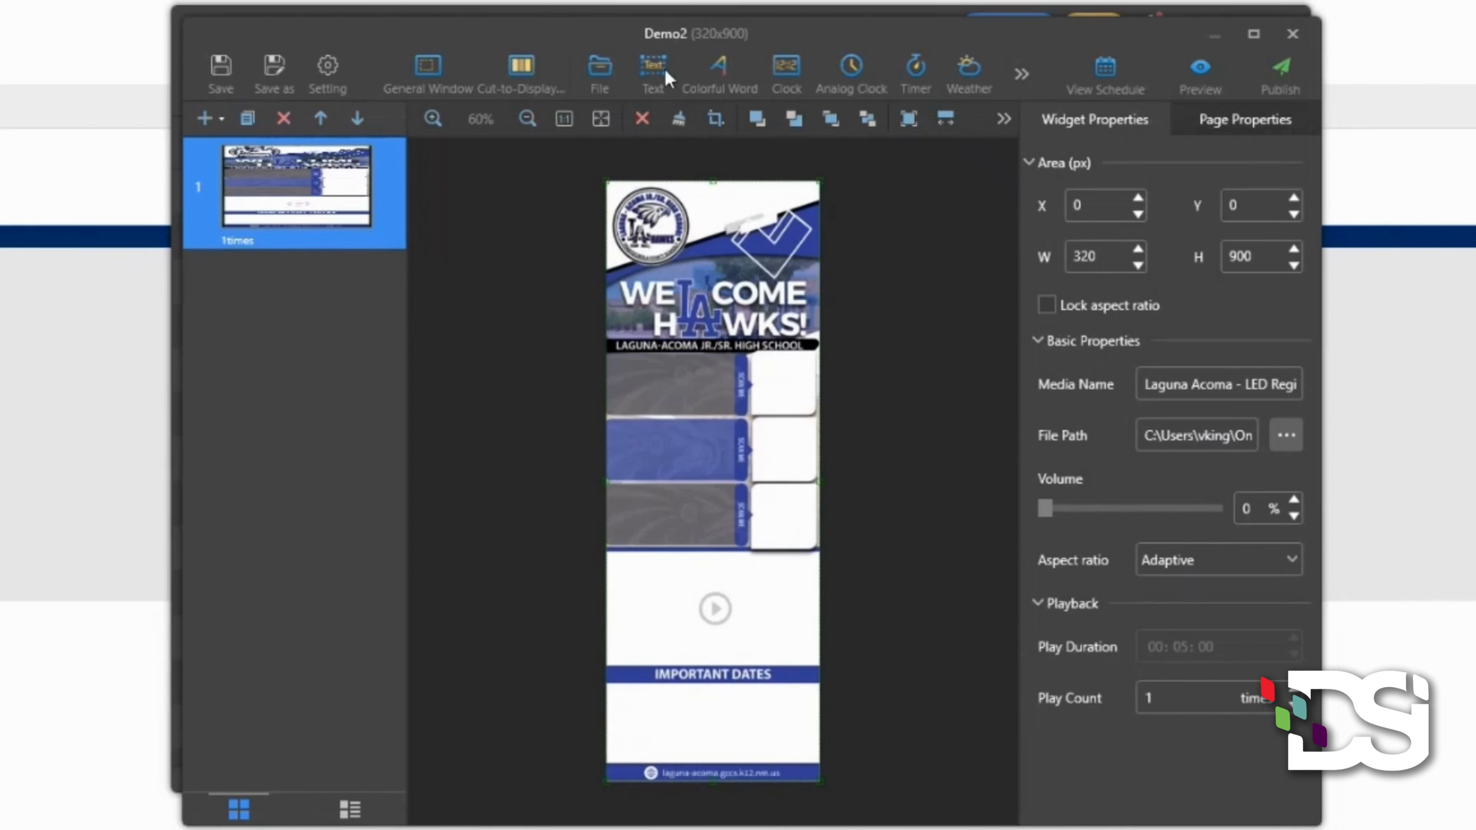
- Add asset-13.png from the Laguna Acuma folder and place it under IMPORTANT DATES
left_click(598, 82)
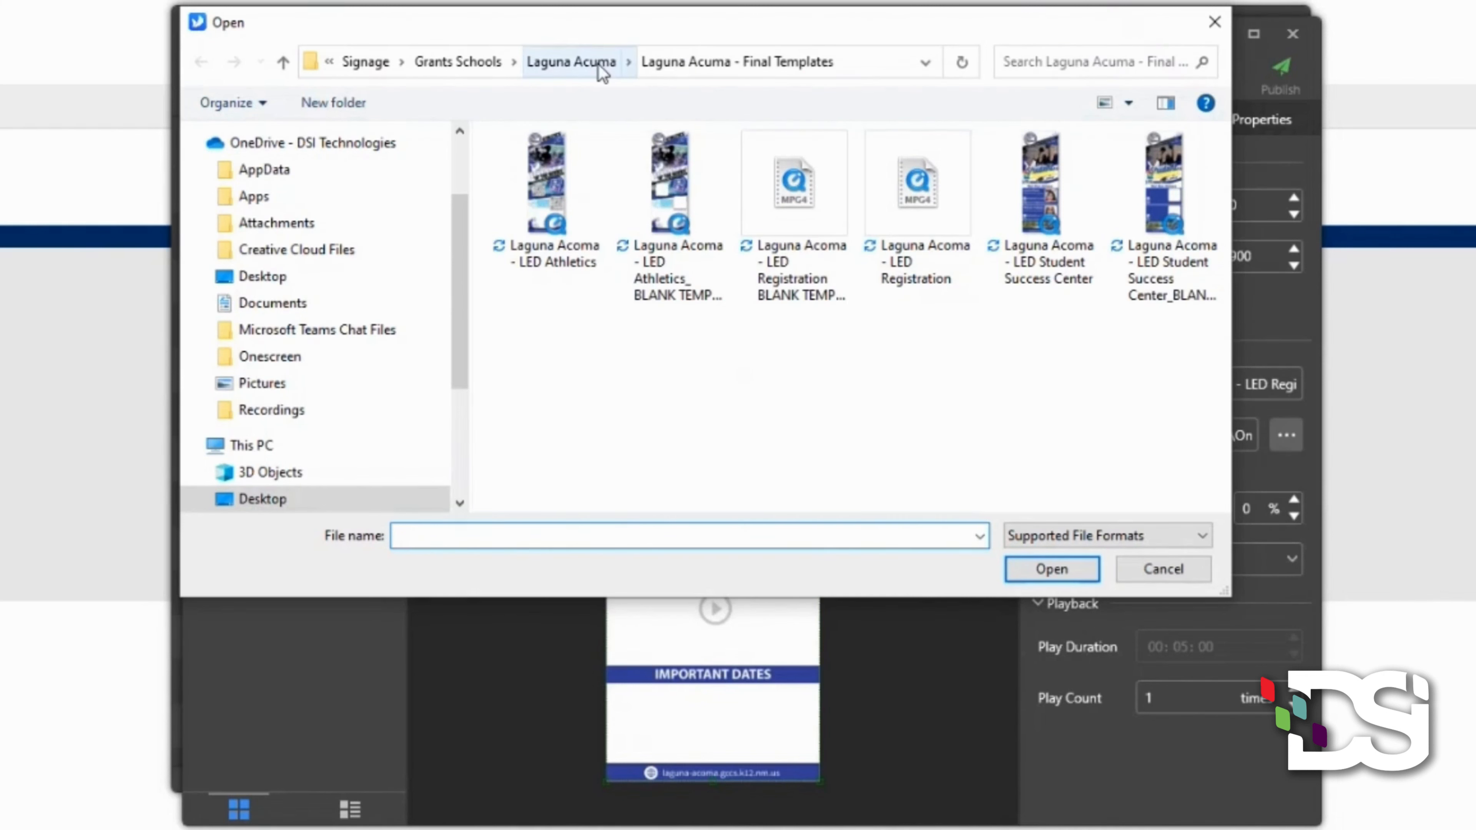
left_click(598, 65)
scroll(880, 313, "down", 5)
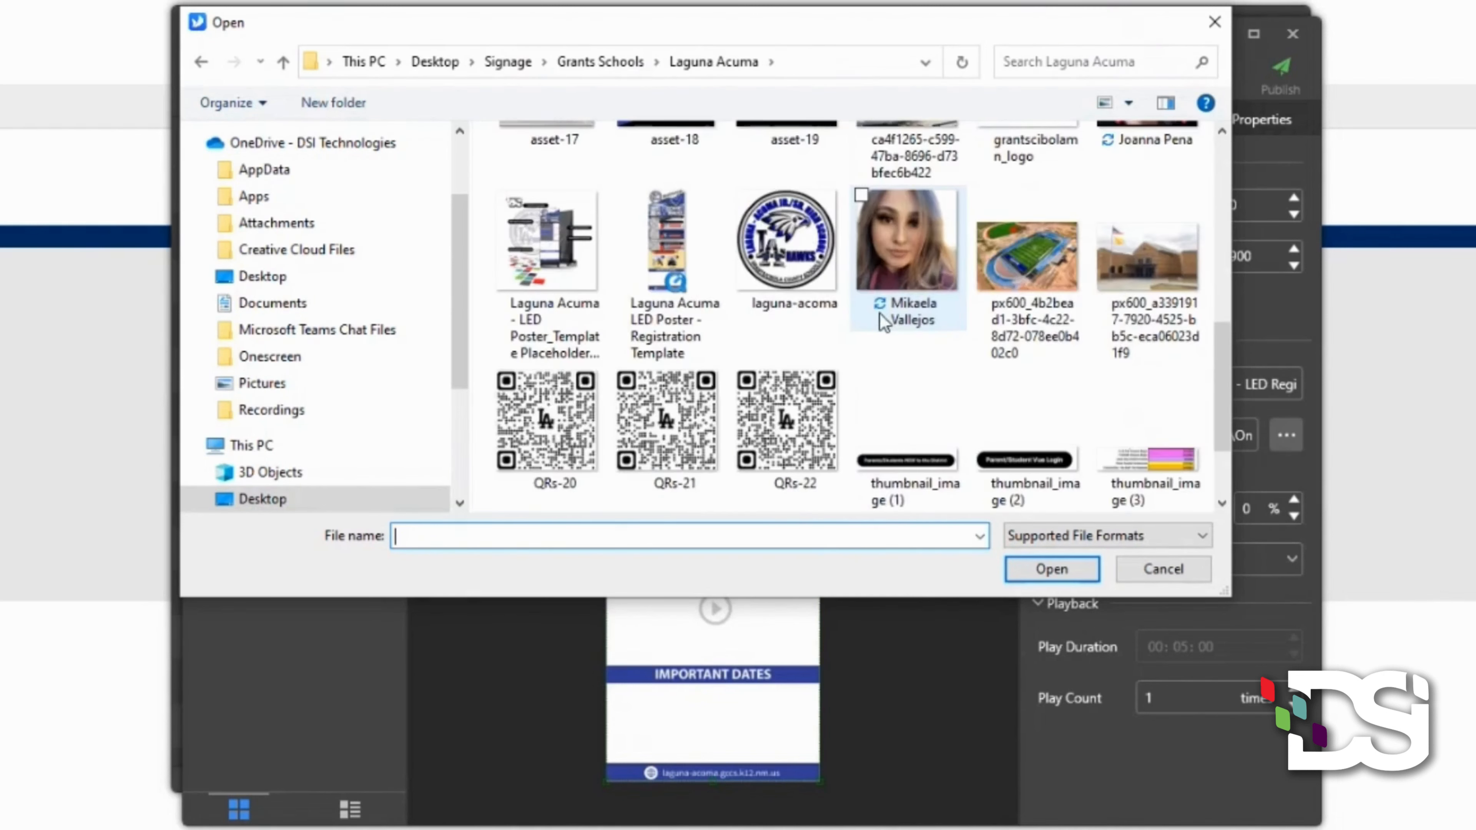
scroll(906, 373, "up", 3)
left_click(820, 309)
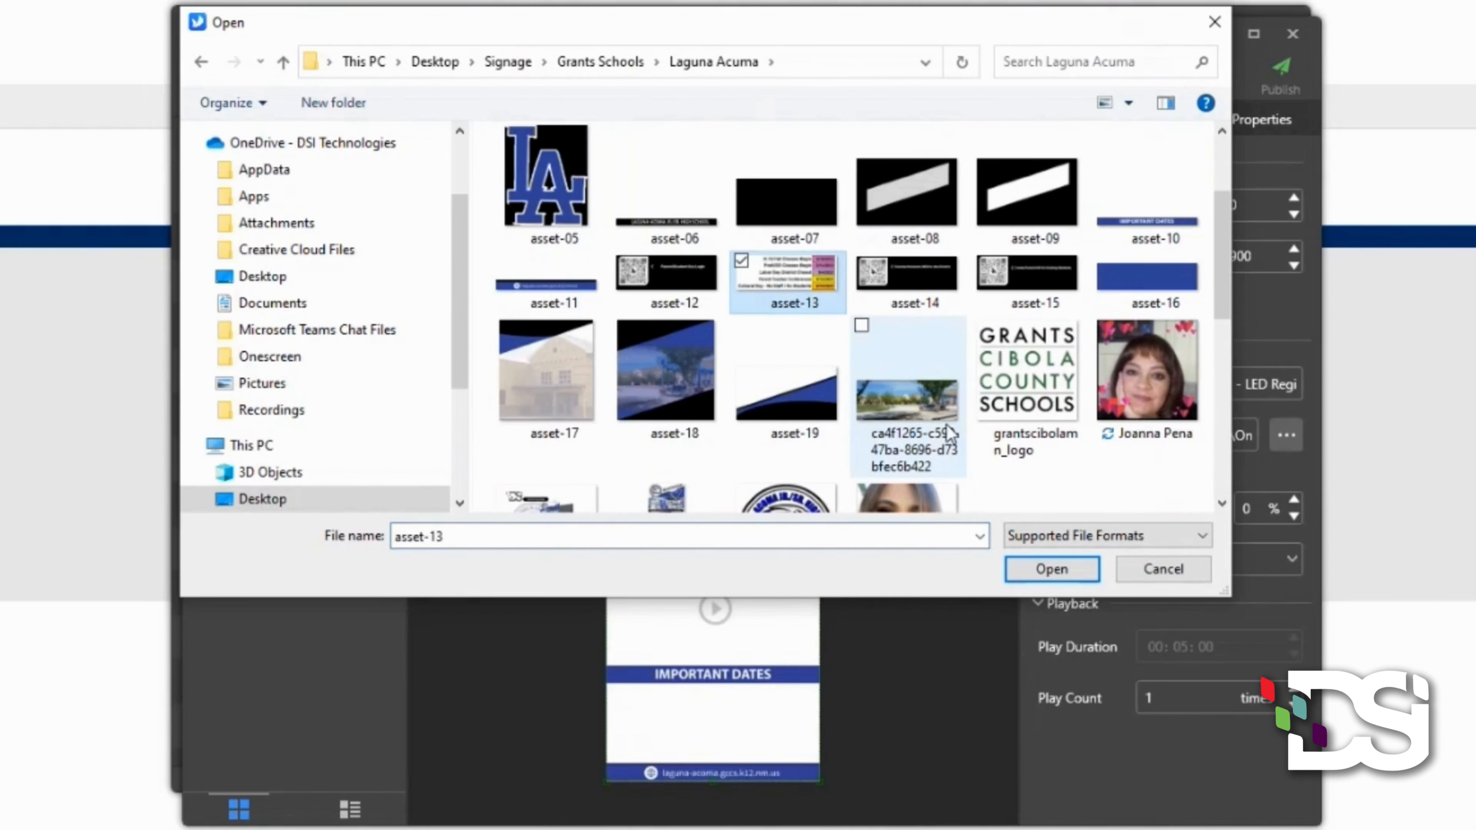
left_click(1050, 571)
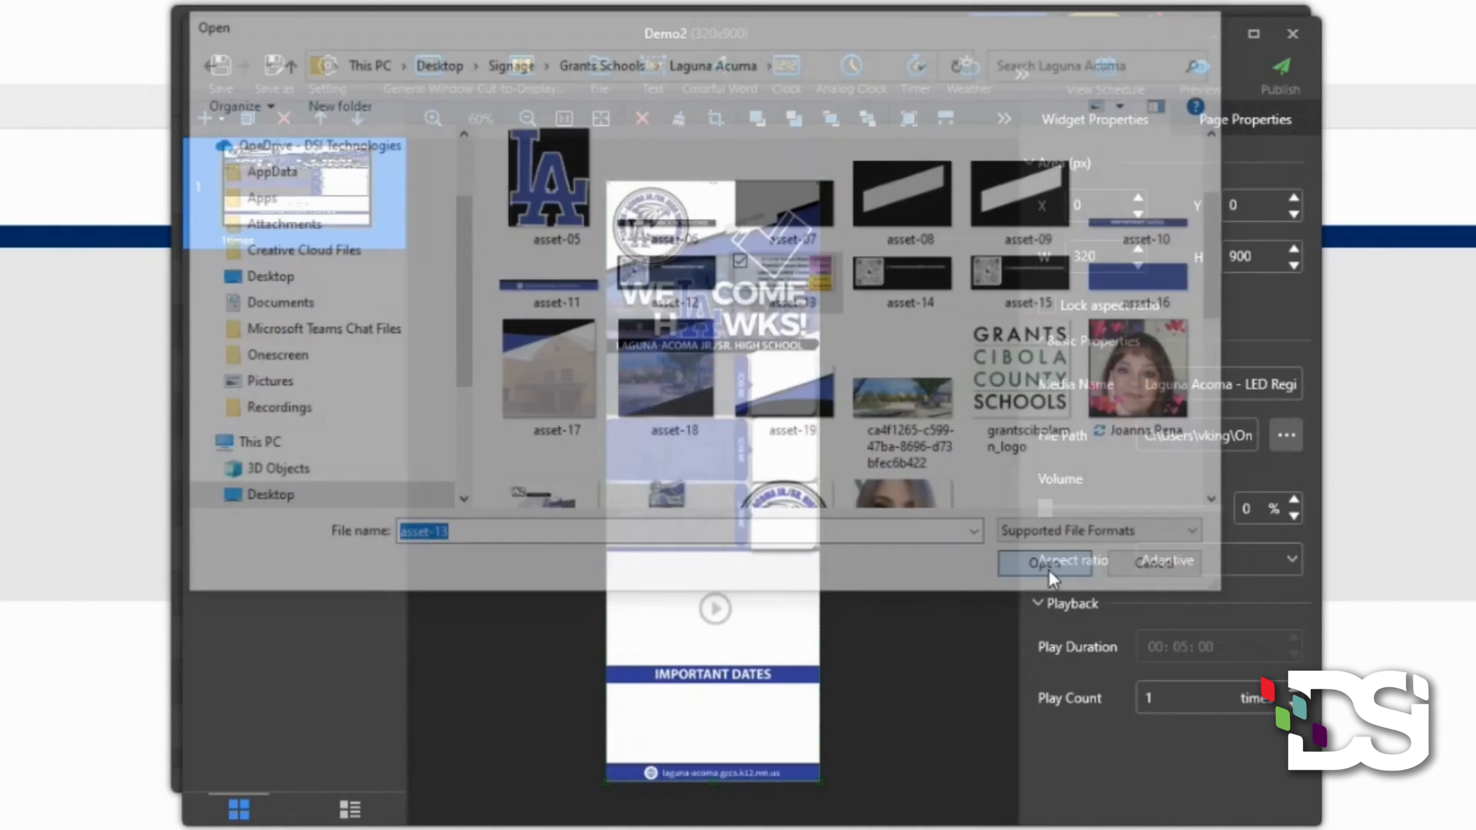
left_click_drag(770, 268, 833, 752)
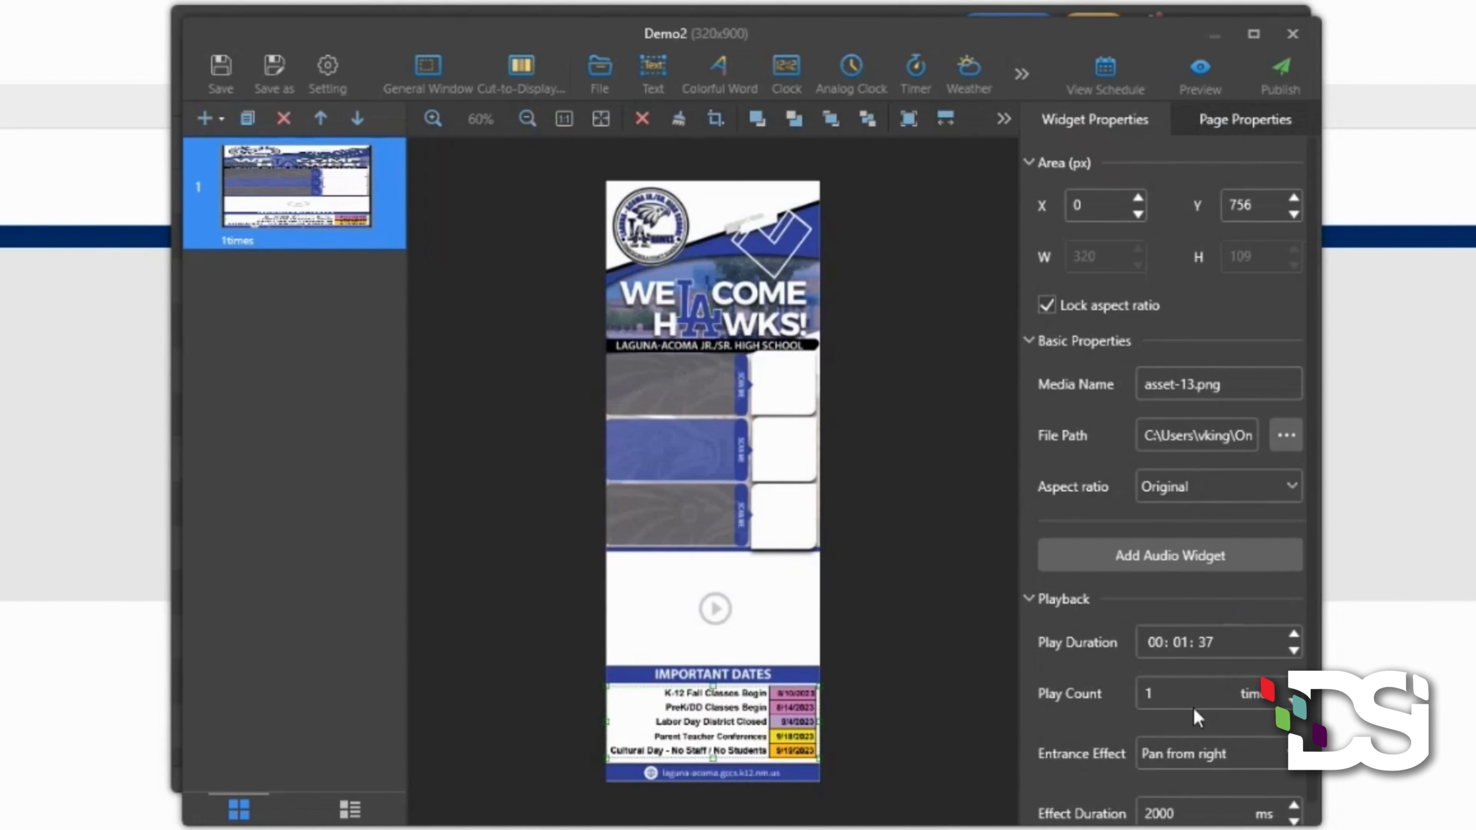
- Give asset-13.png the Pan from left entrance effect and select its play-duration seconds
scroll(1194, 708, "down", 1)
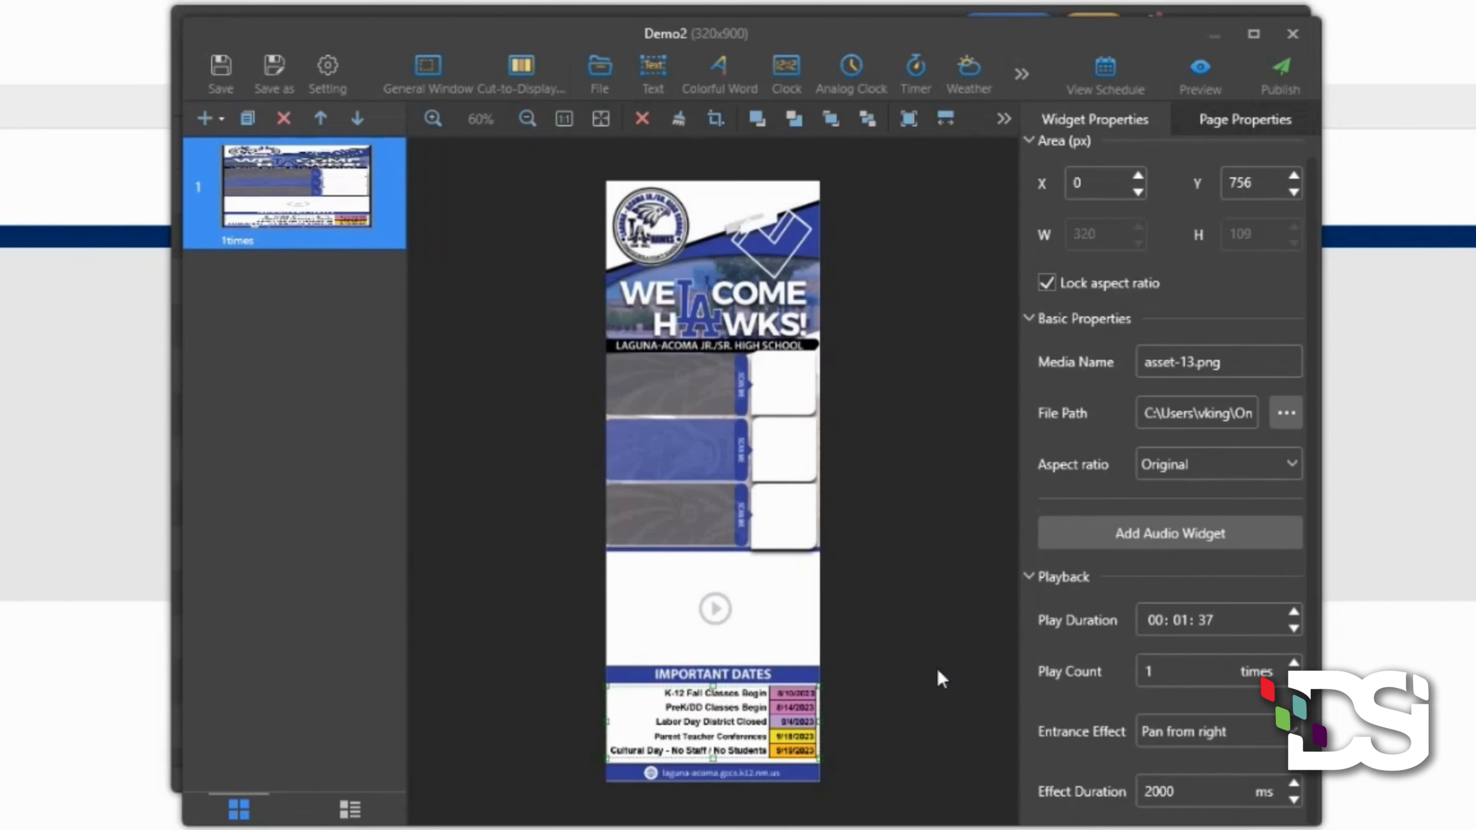
left_click(1224, 741)
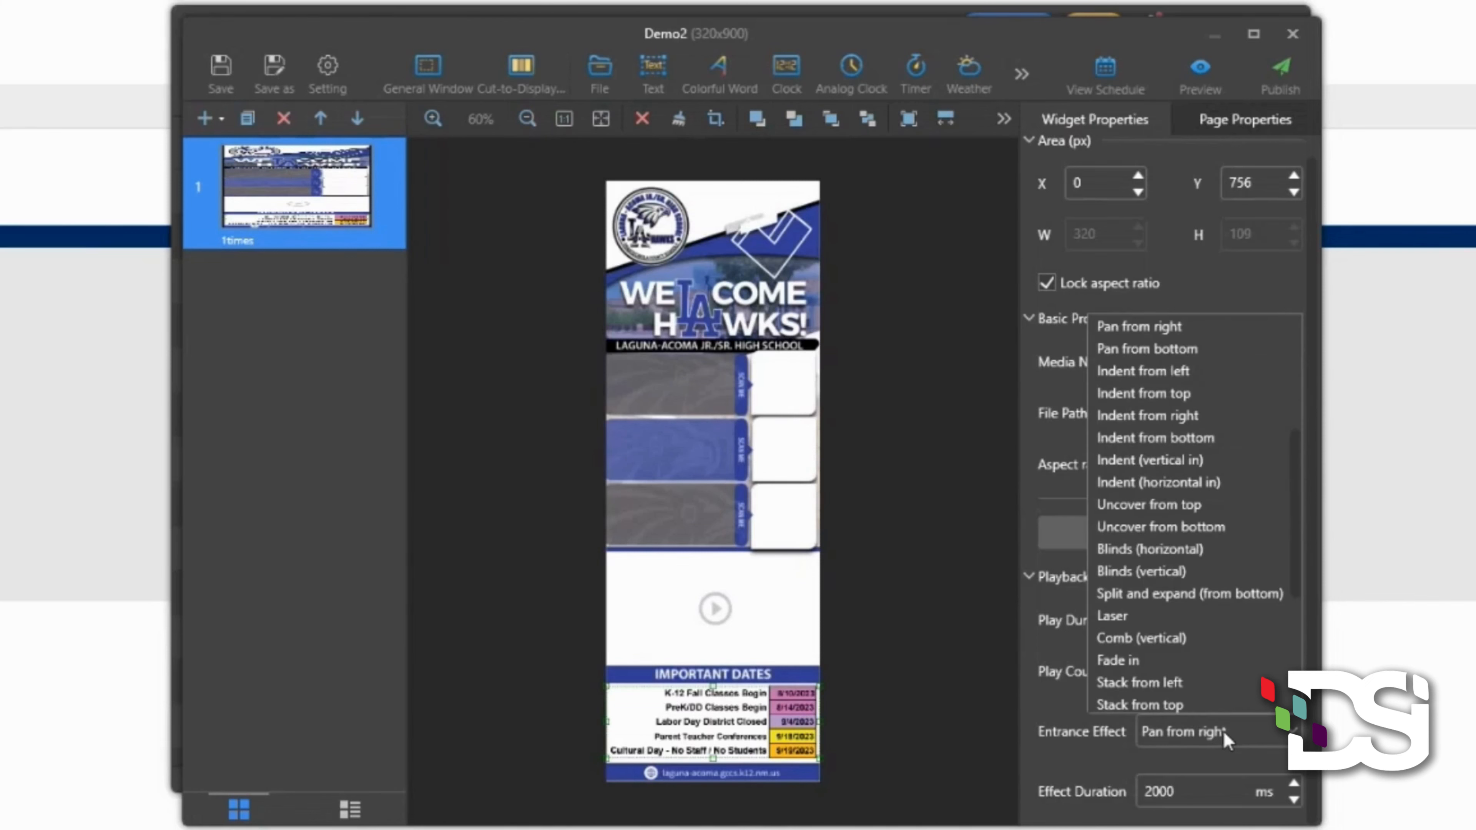
scroll(1222, 635, "down", 4)
scroll(1223, 627, "up", 4)
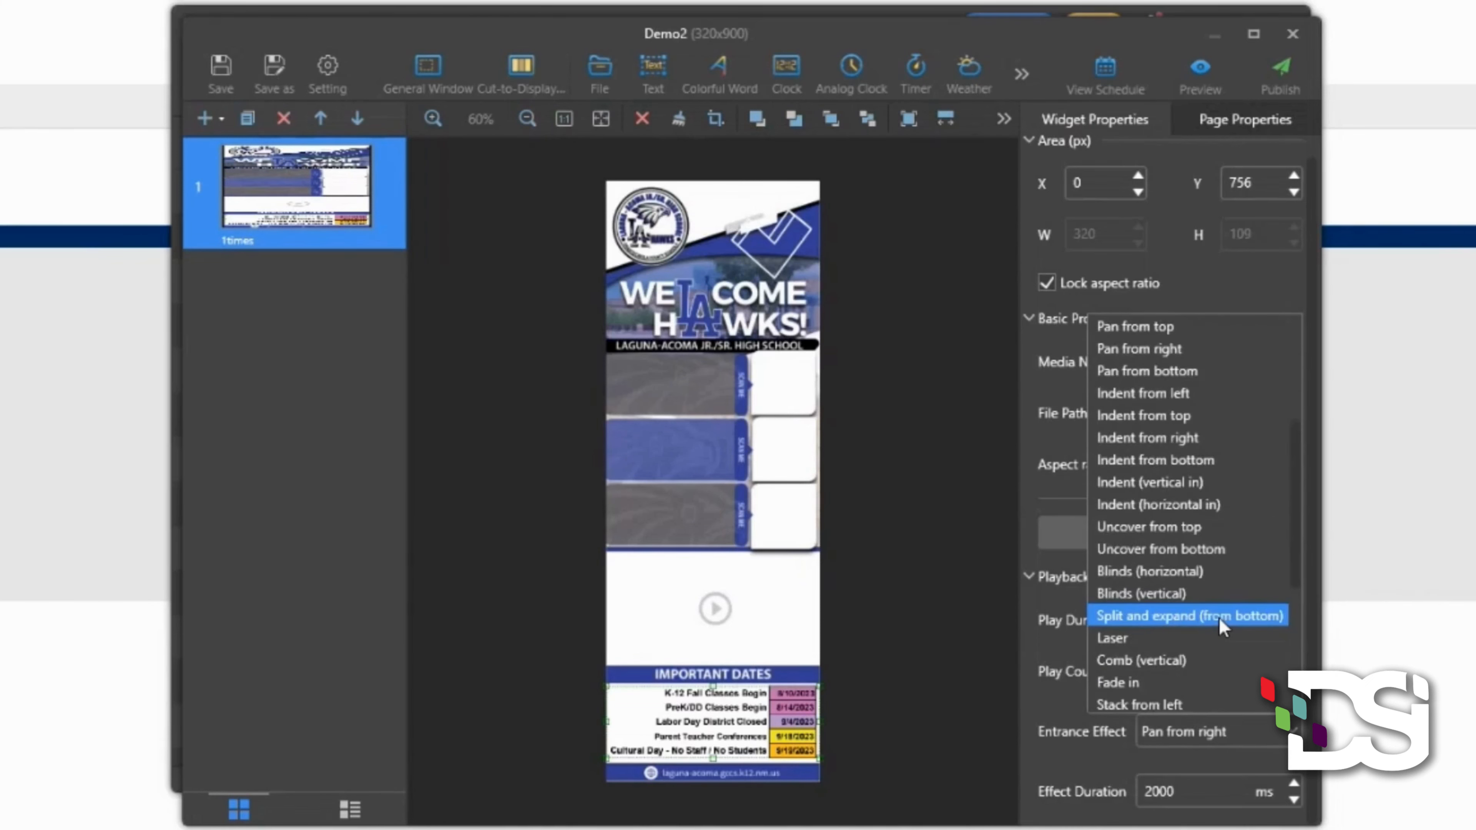
scroll(1223, 627, "down", 2)
scroll(1223, 626, "up", 3)
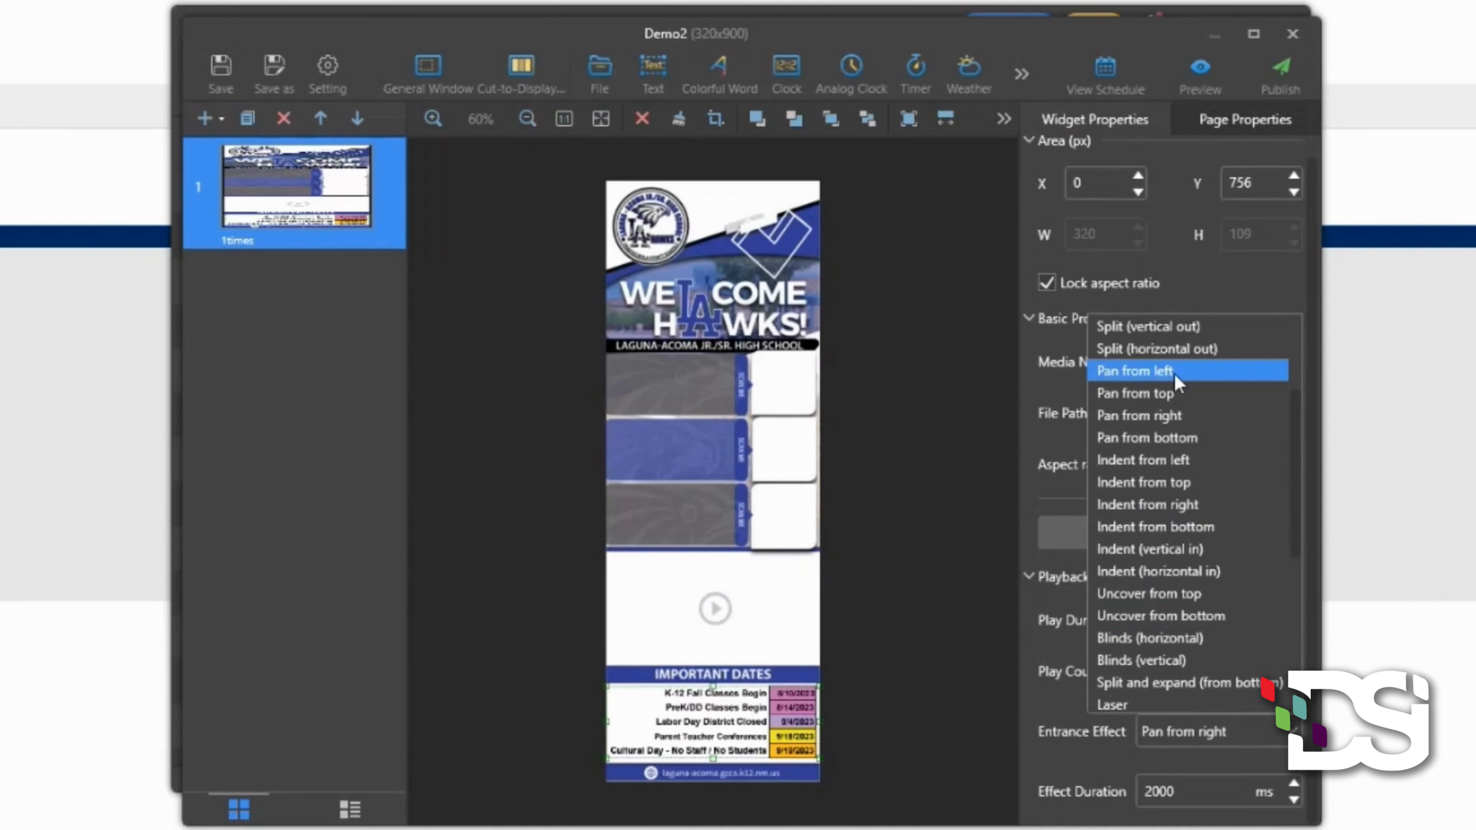
left_click(1100, 376)
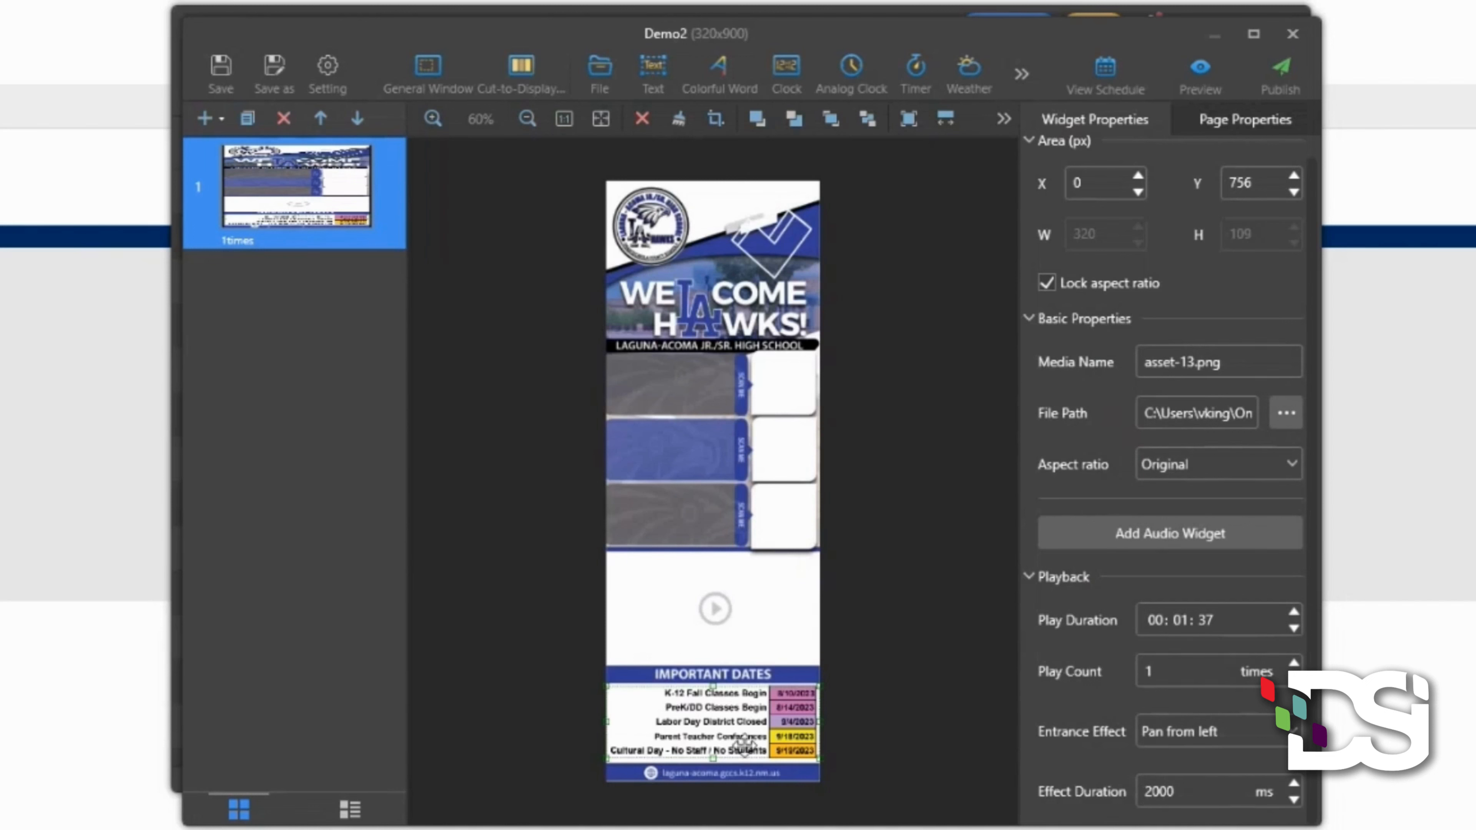
left_click(1218, 617)
left_click(1200, 86)
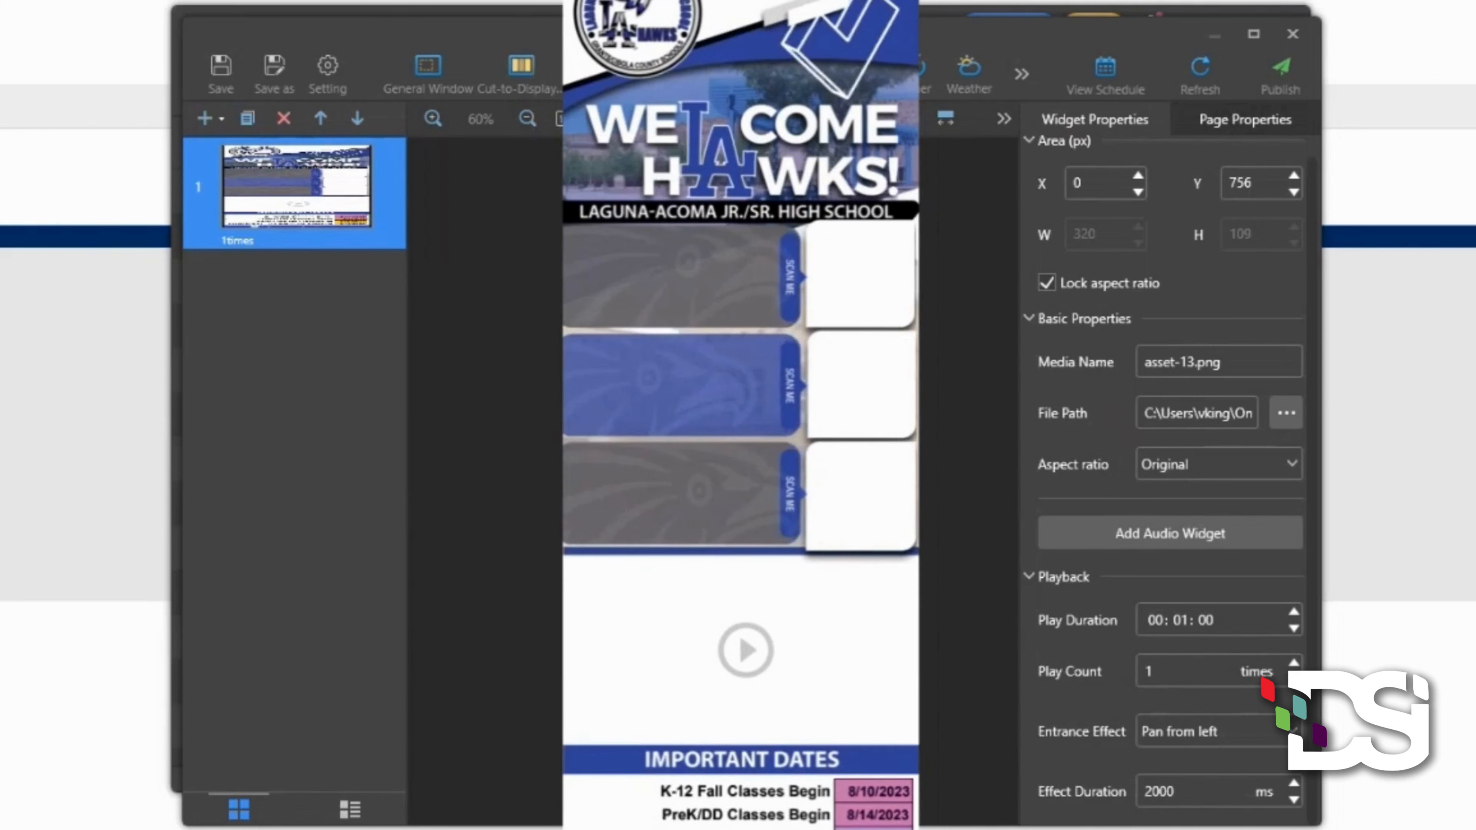
key("Escape")
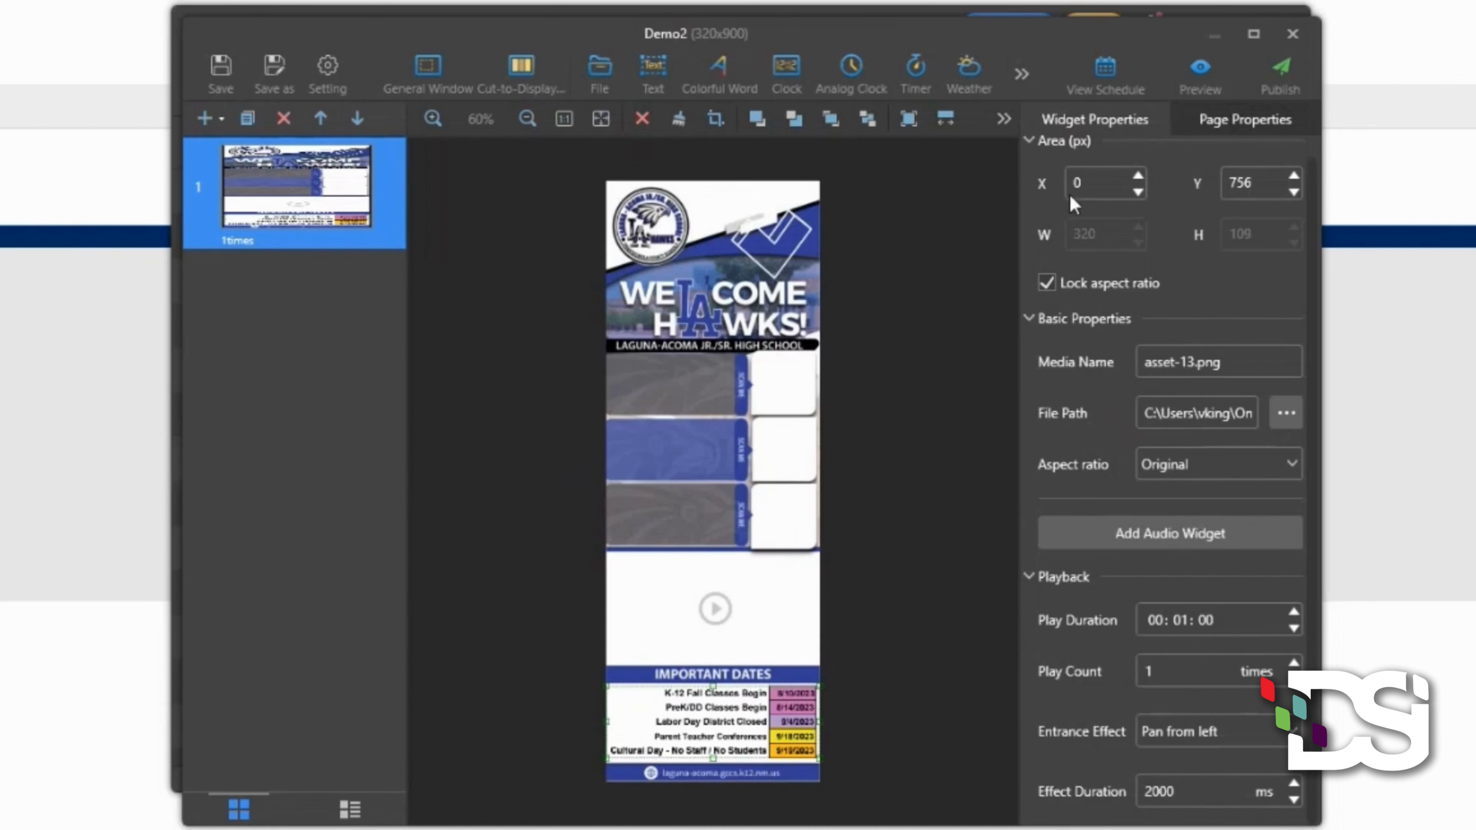
- Add QRs-20.png and enlarge it to fill the top white box beside SCAN ME
left_click(600, 60)
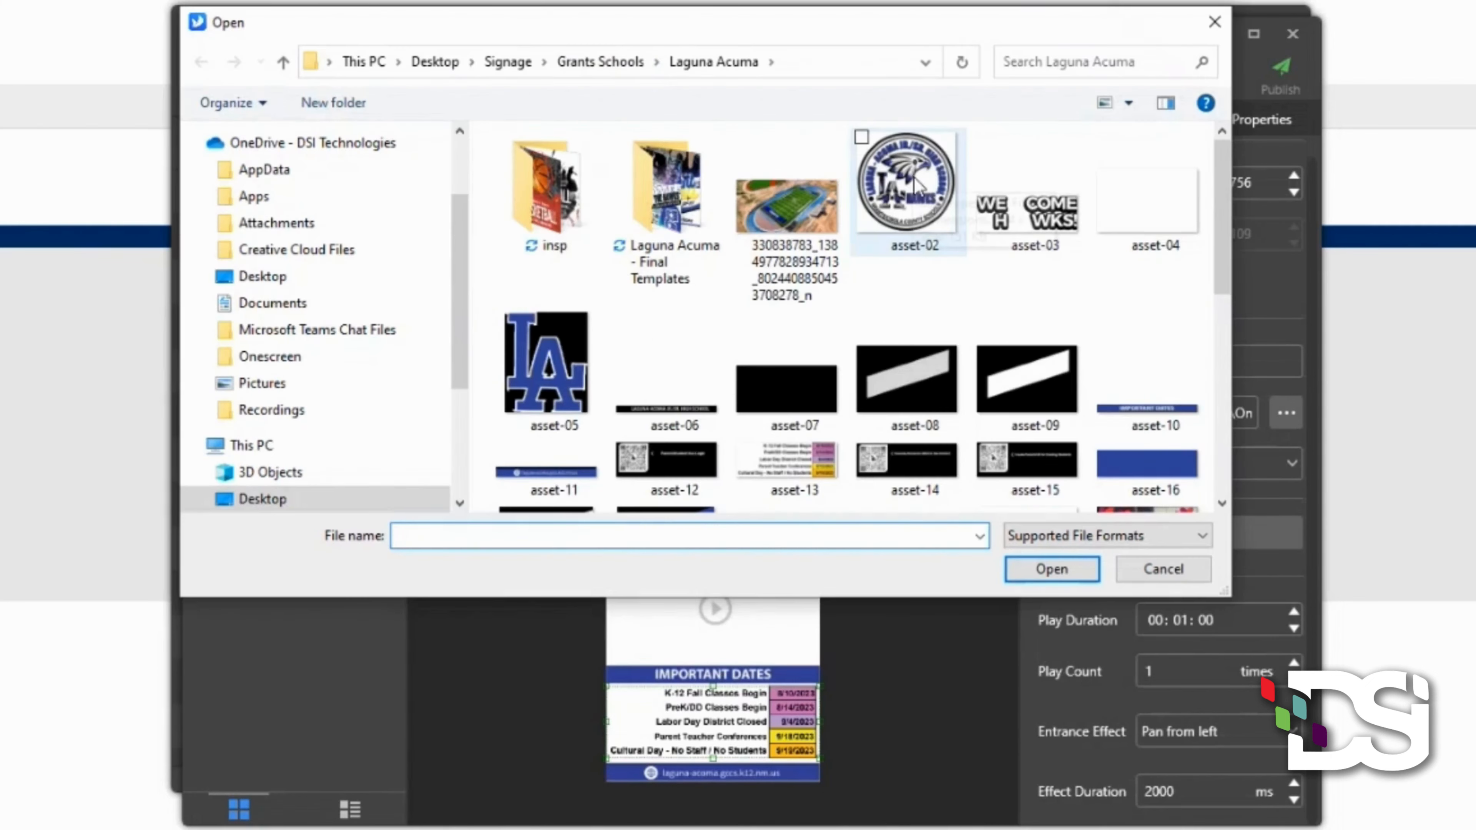
scroll(917, 185, "down", 10)
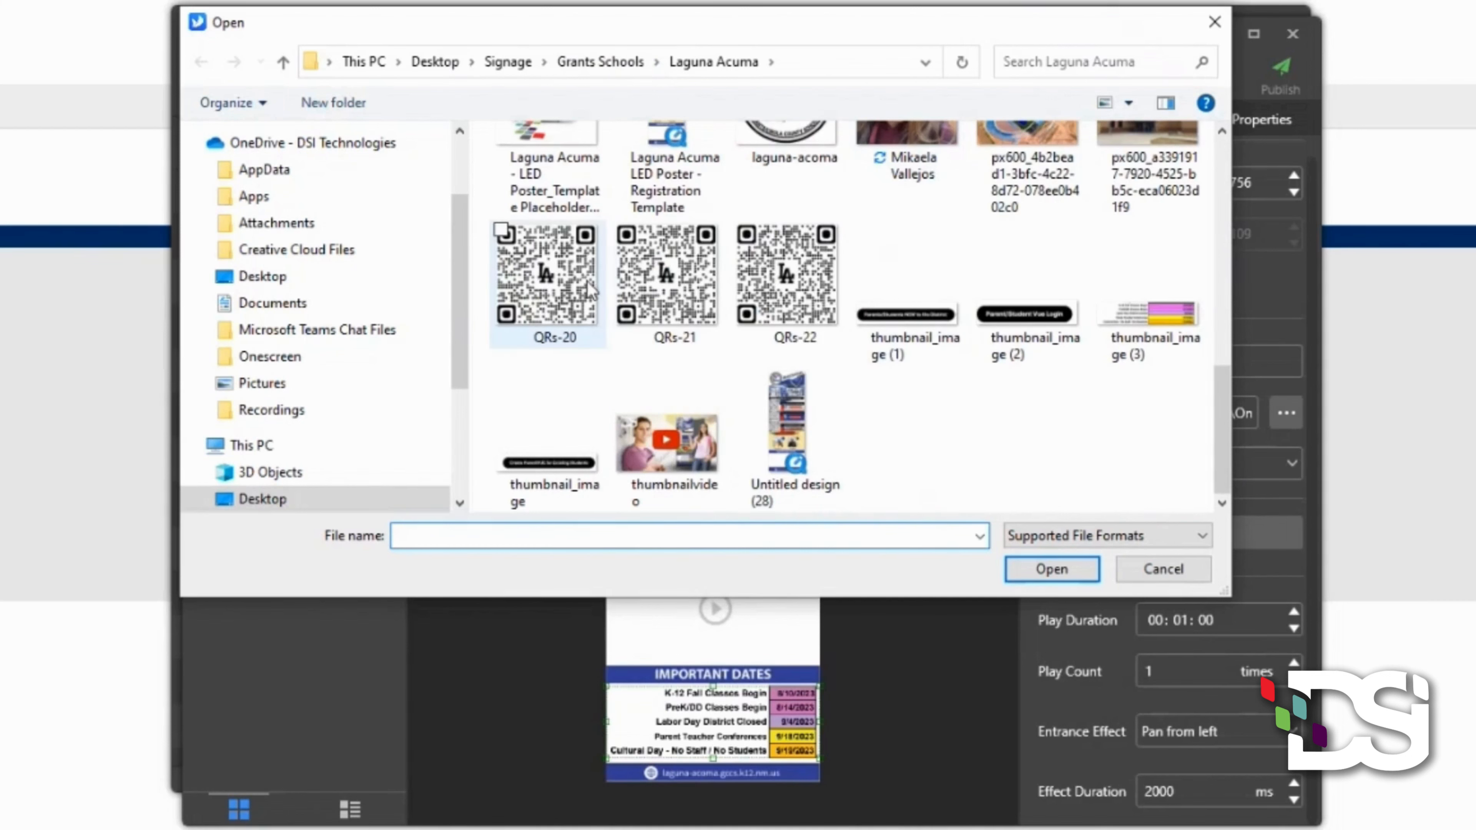
left_click(552, 279)
left_click(1046, 567)
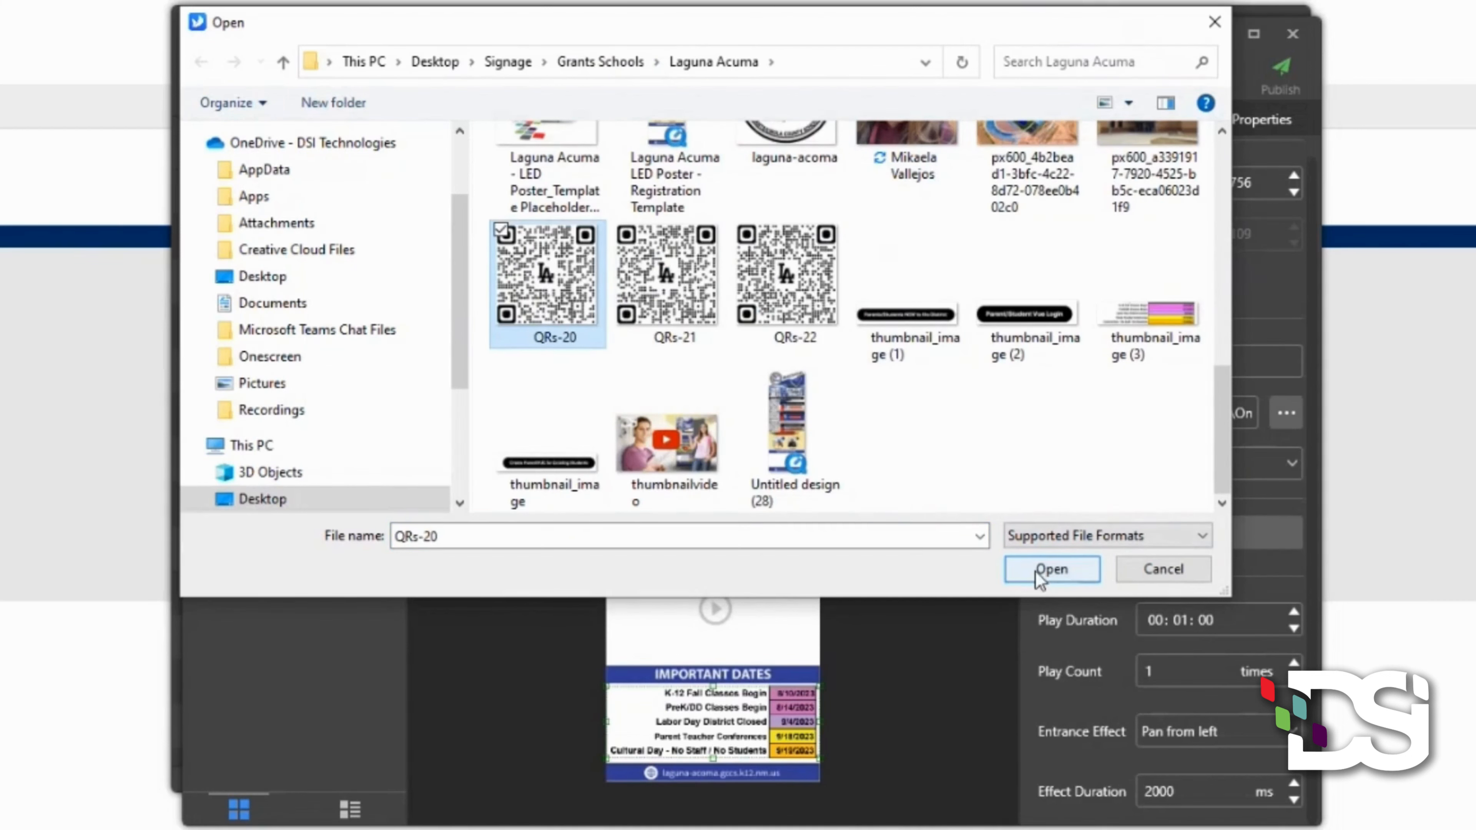
left_click_drag(773, 419, 785, 382)
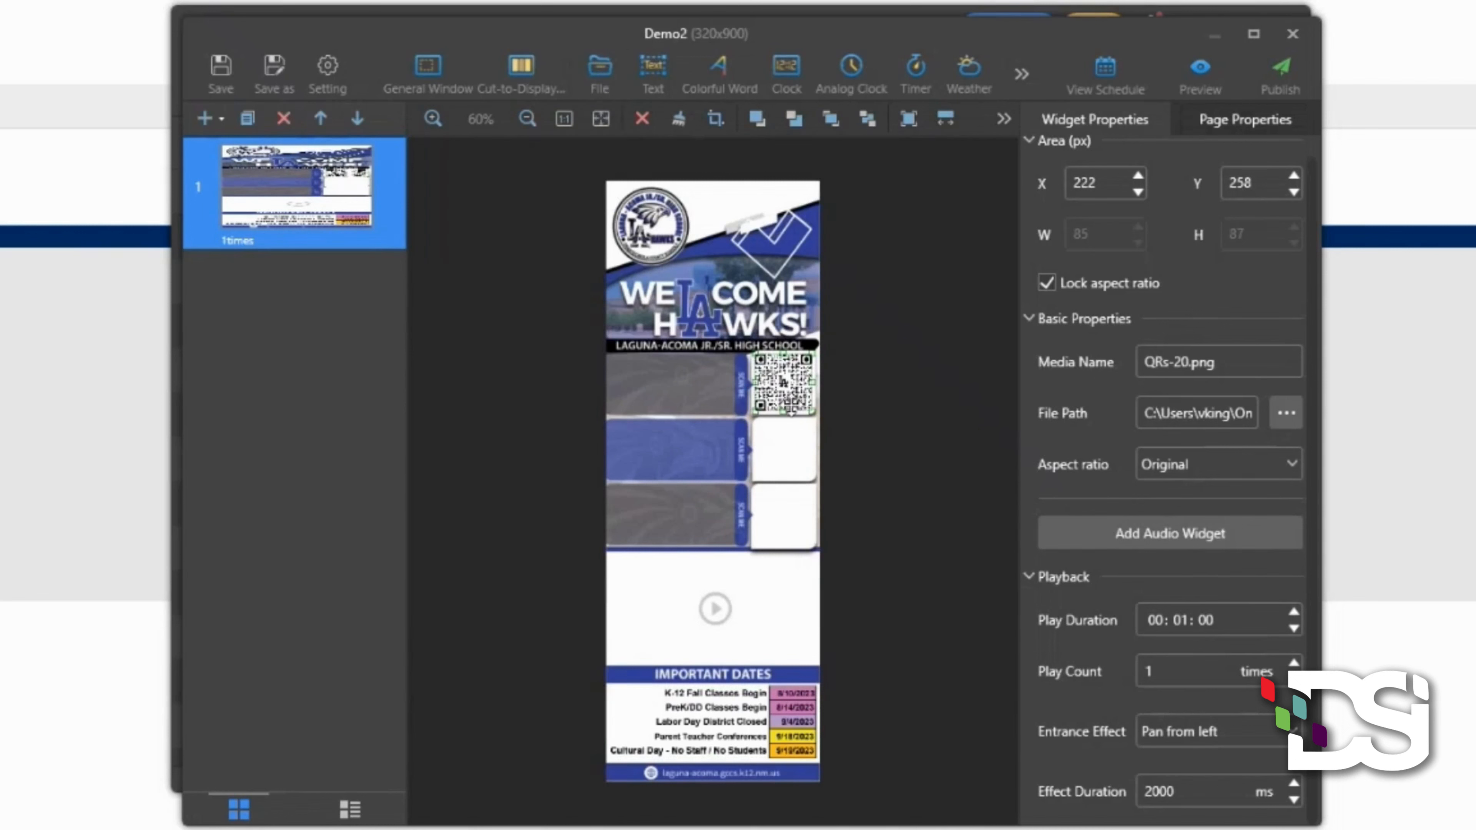
- Give the QR code a Fade in entrance effect lasting 3000 ms
left_click(1211, 736)
scroll(1218, 526, "up", 1)
scroll(1218, 527, "up", 2)
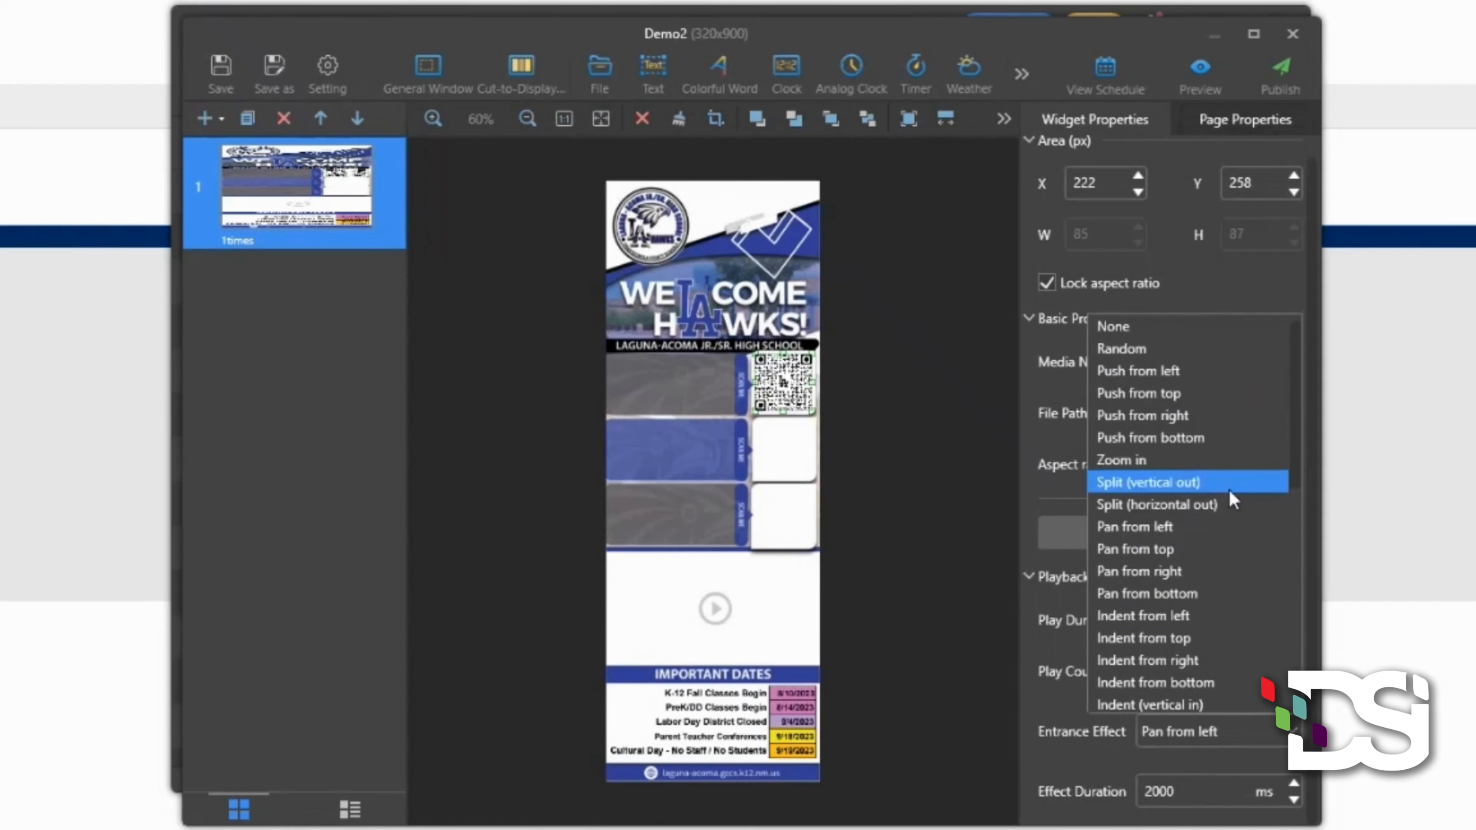
scroll(1233, 562, "down", 4)
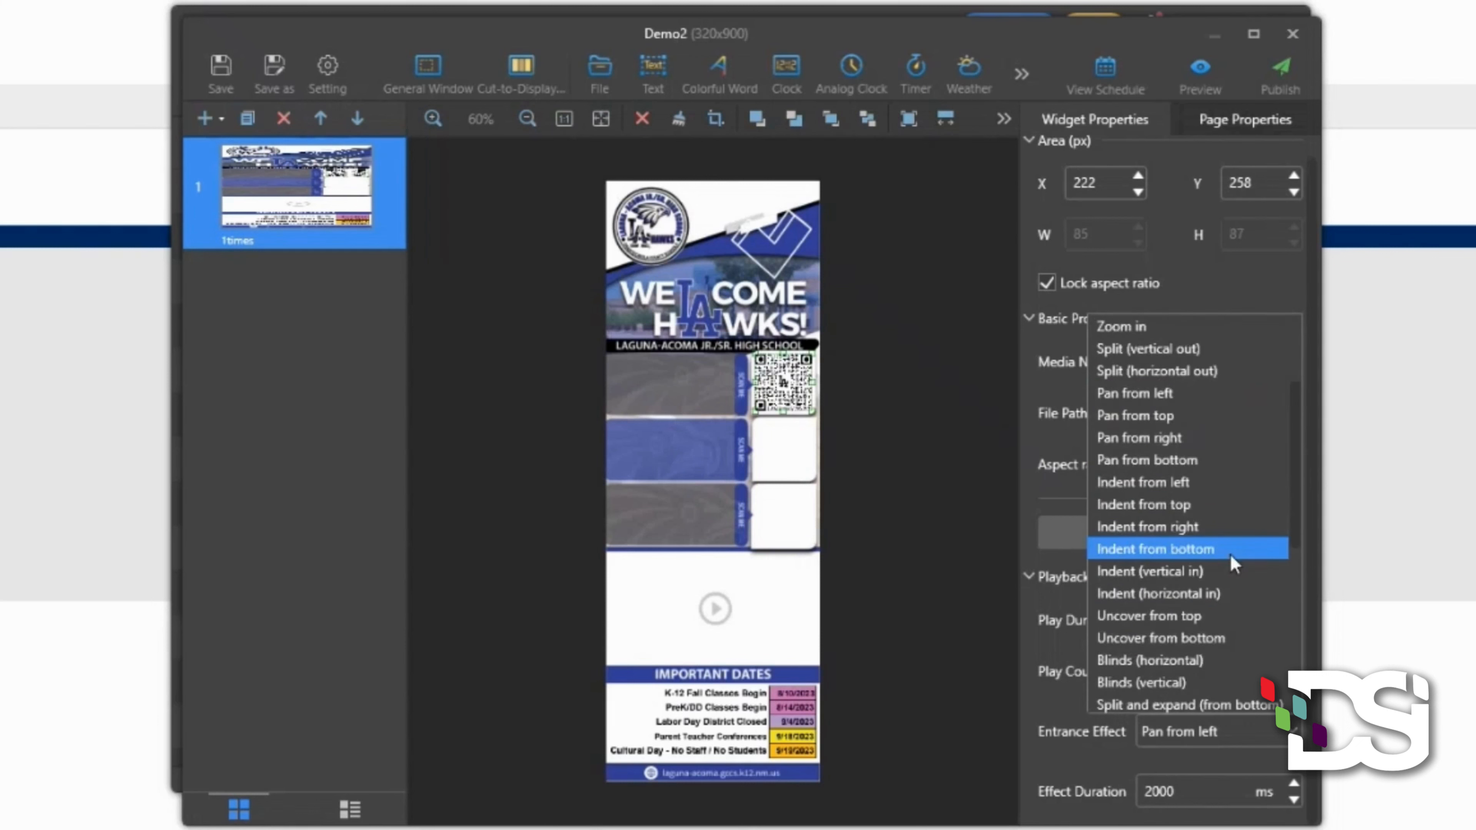
scroll(1230, 554, "down", 1)
left_click(1220, 570)
left_click(1293, 784)
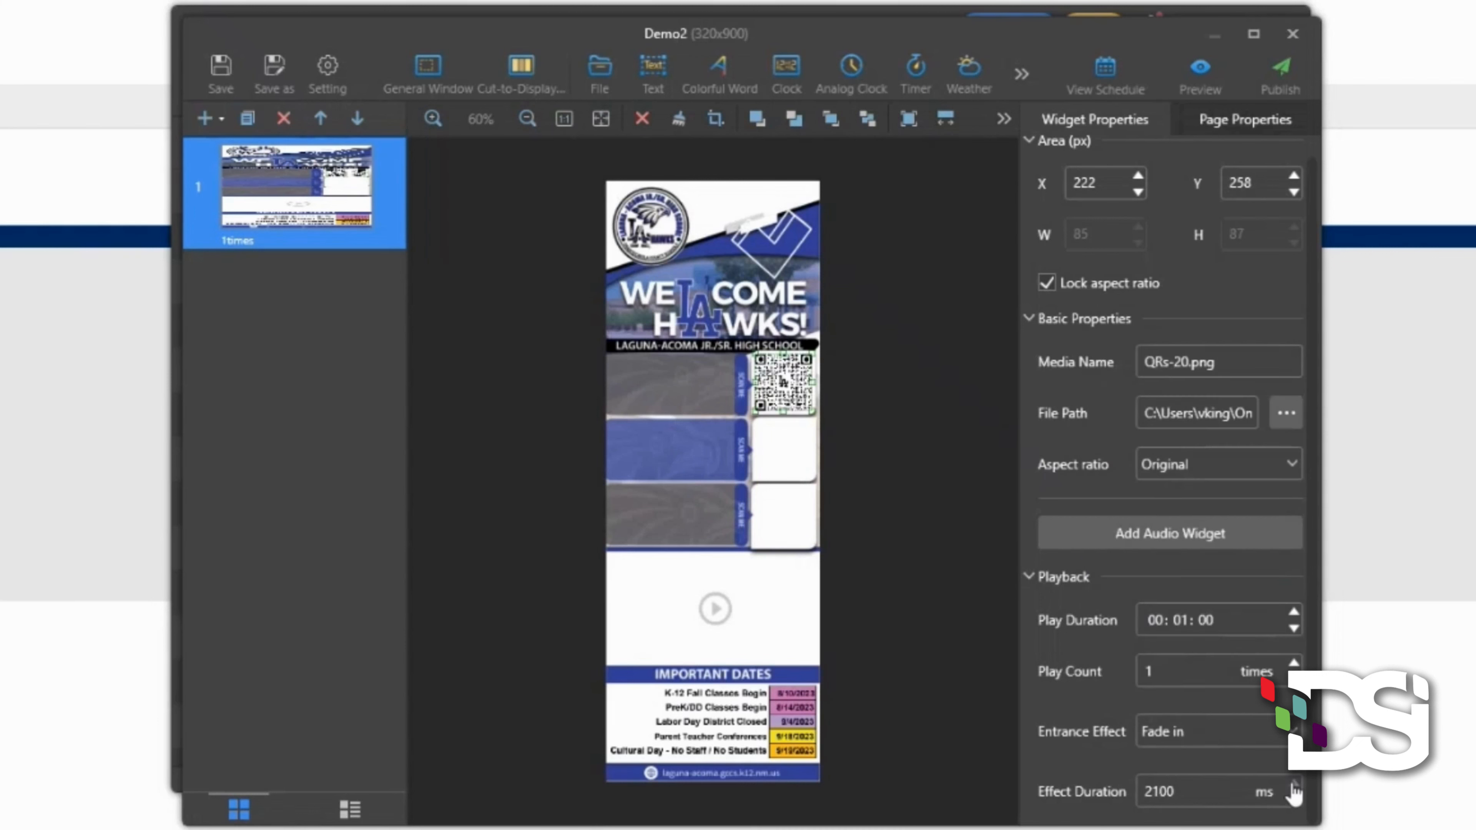
left_click(1293, 785)
left_click(1293, 785)
left_click(1293, 785)
- Add a new Text widget and place it on the top grey panel
left_click(658, 75)
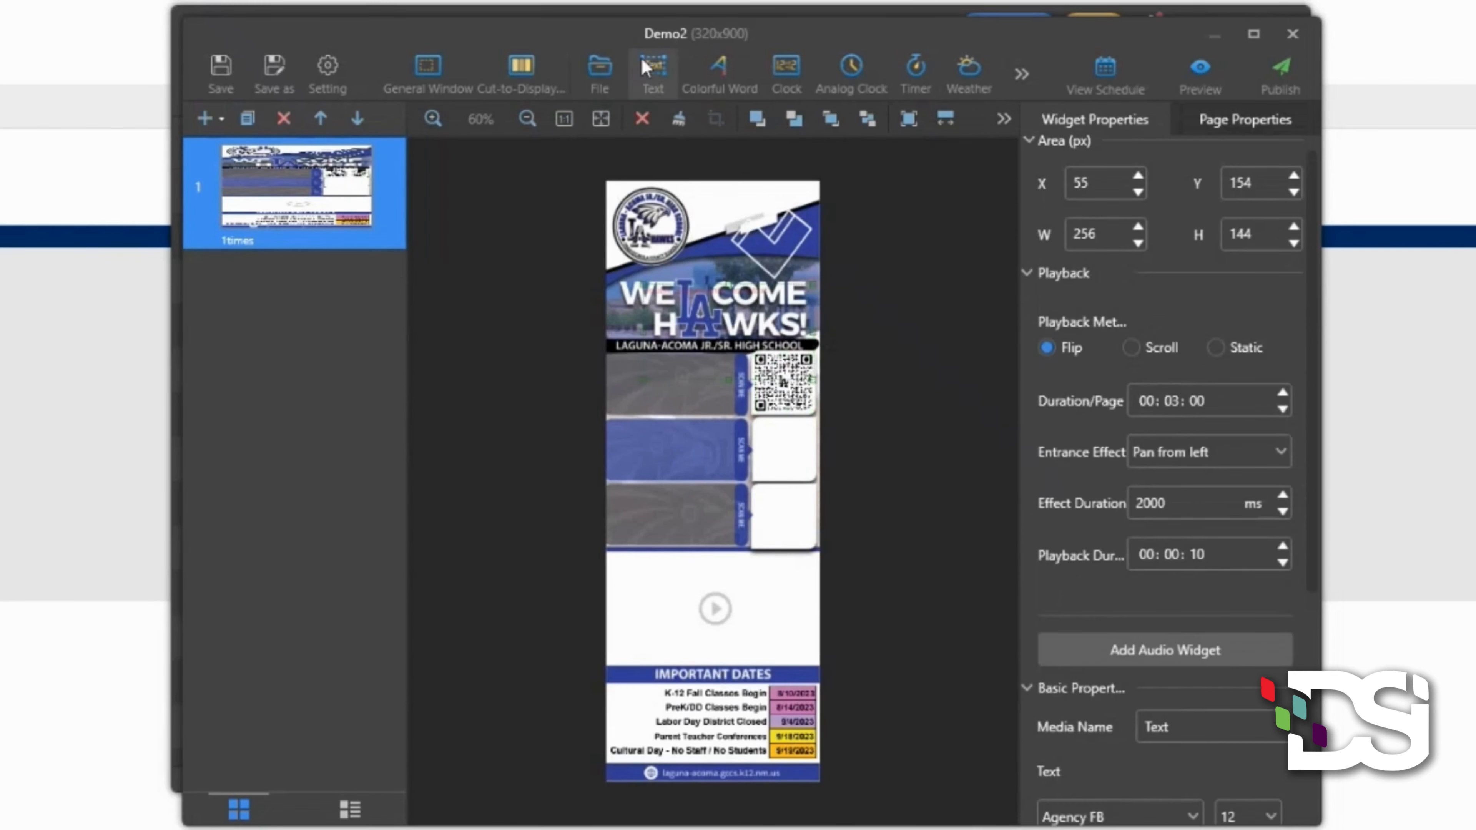
left_click_drag(705, 297, 676, 381)
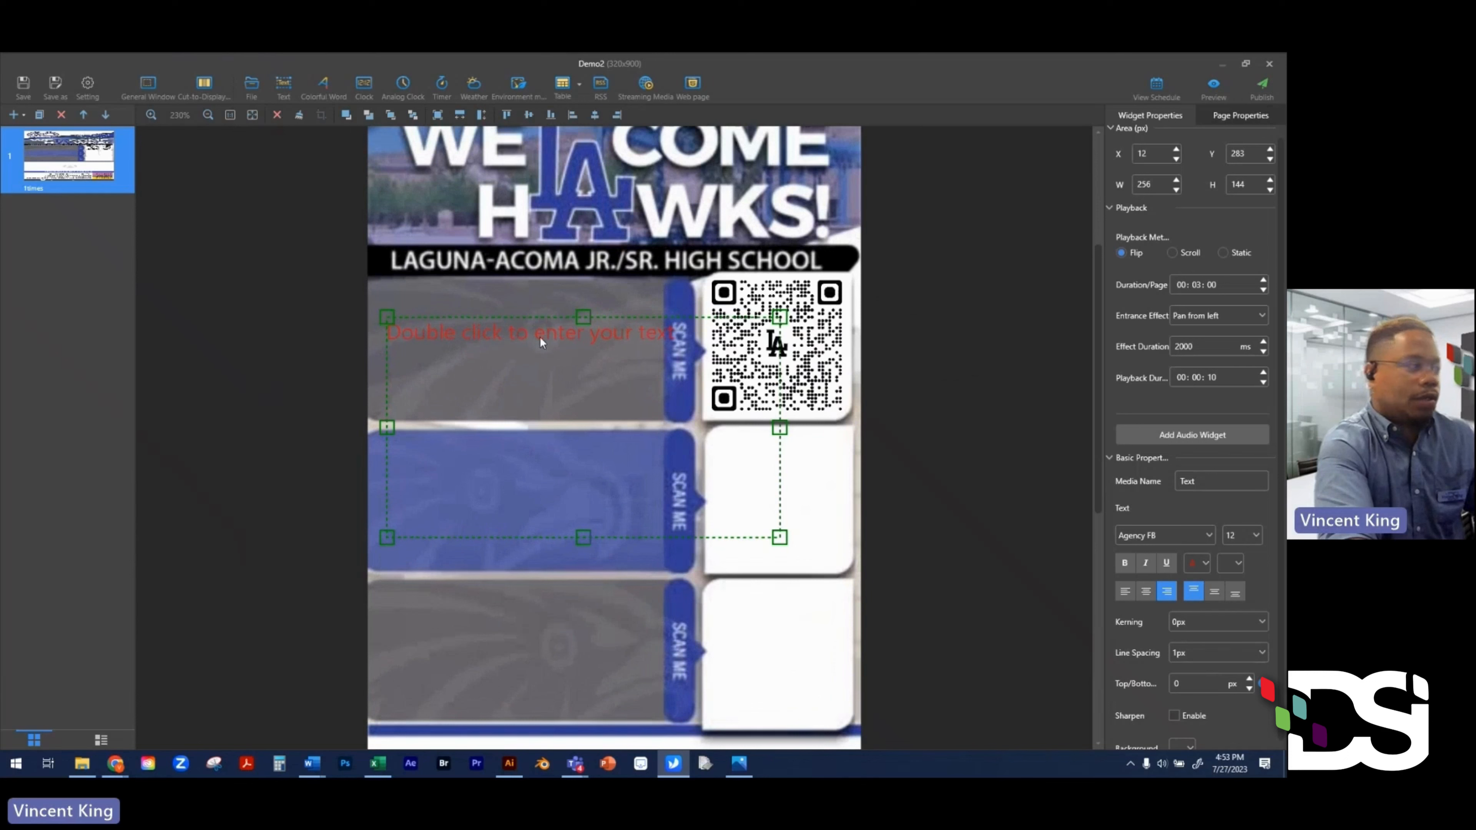
double_click(541, 341)
left_click_drag(503, 223, 860, 426)
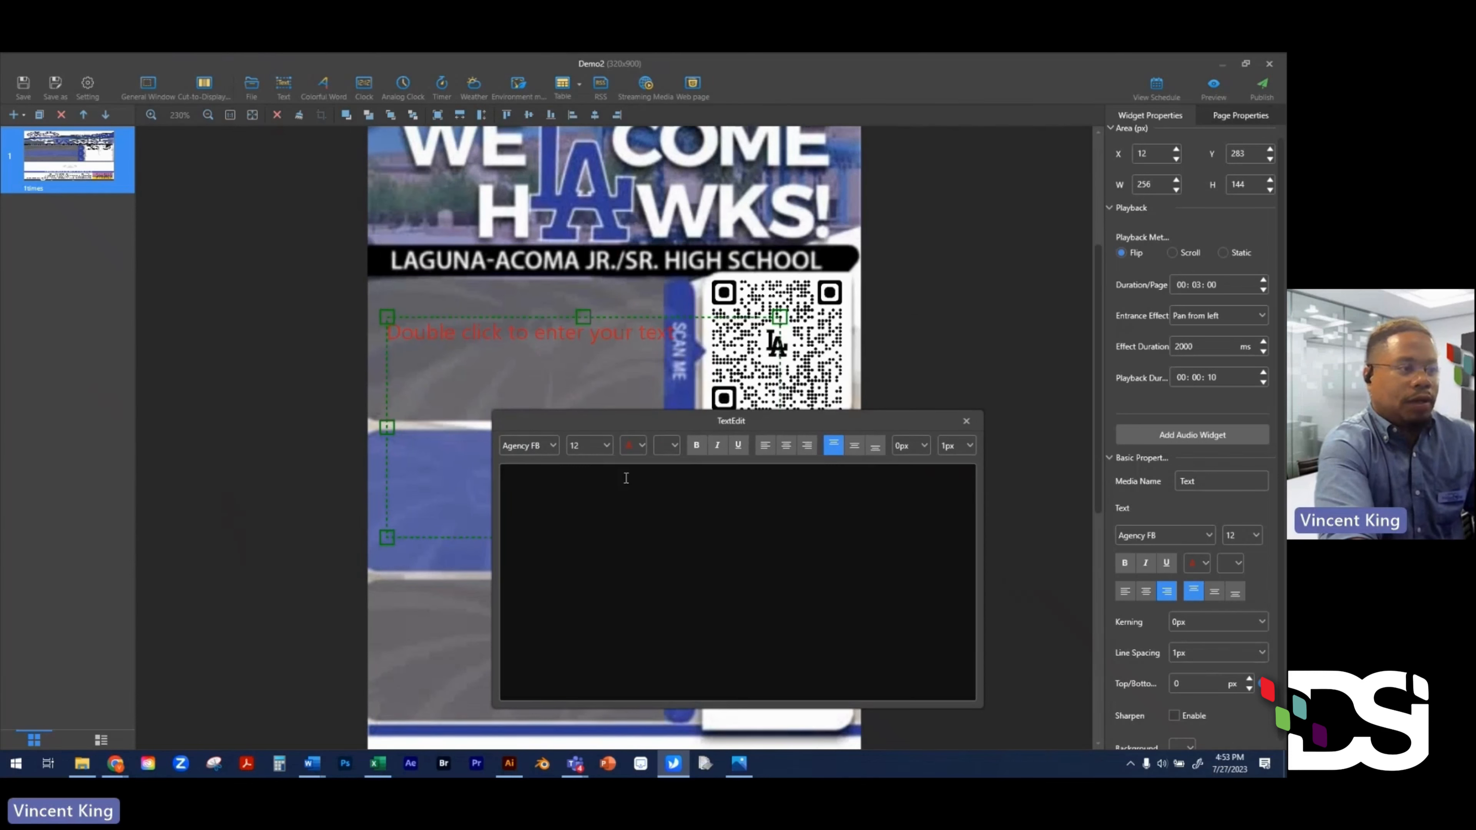
- Enter 'Registration for EXISTING Students', left-aligned, in white bold Arial Black 14px
left_click(531, 481)
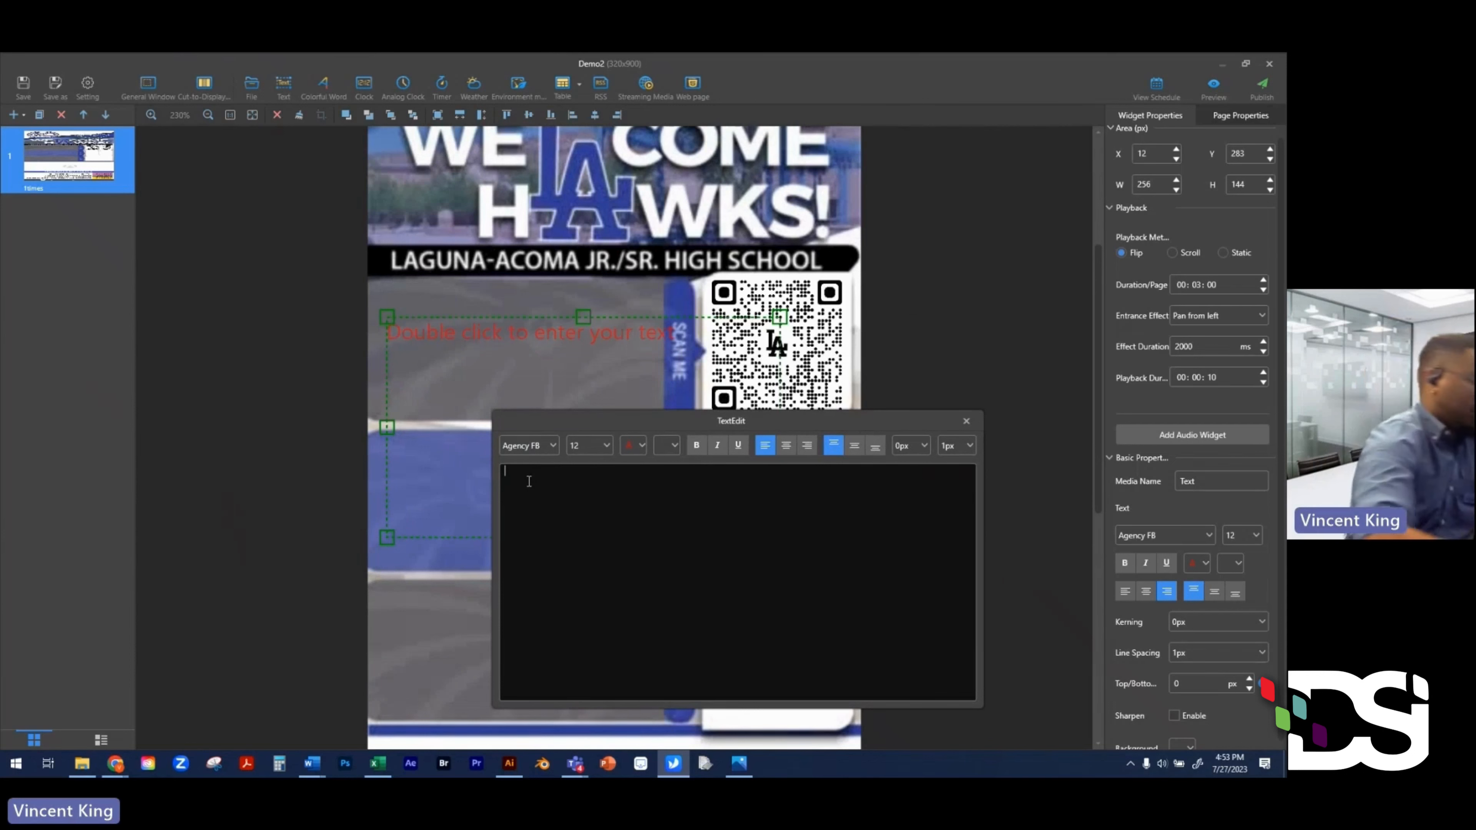
type("Registration for EXISTING Students")
key("ctrl+a")
left_click(640, 448)
left_click(557, 532)
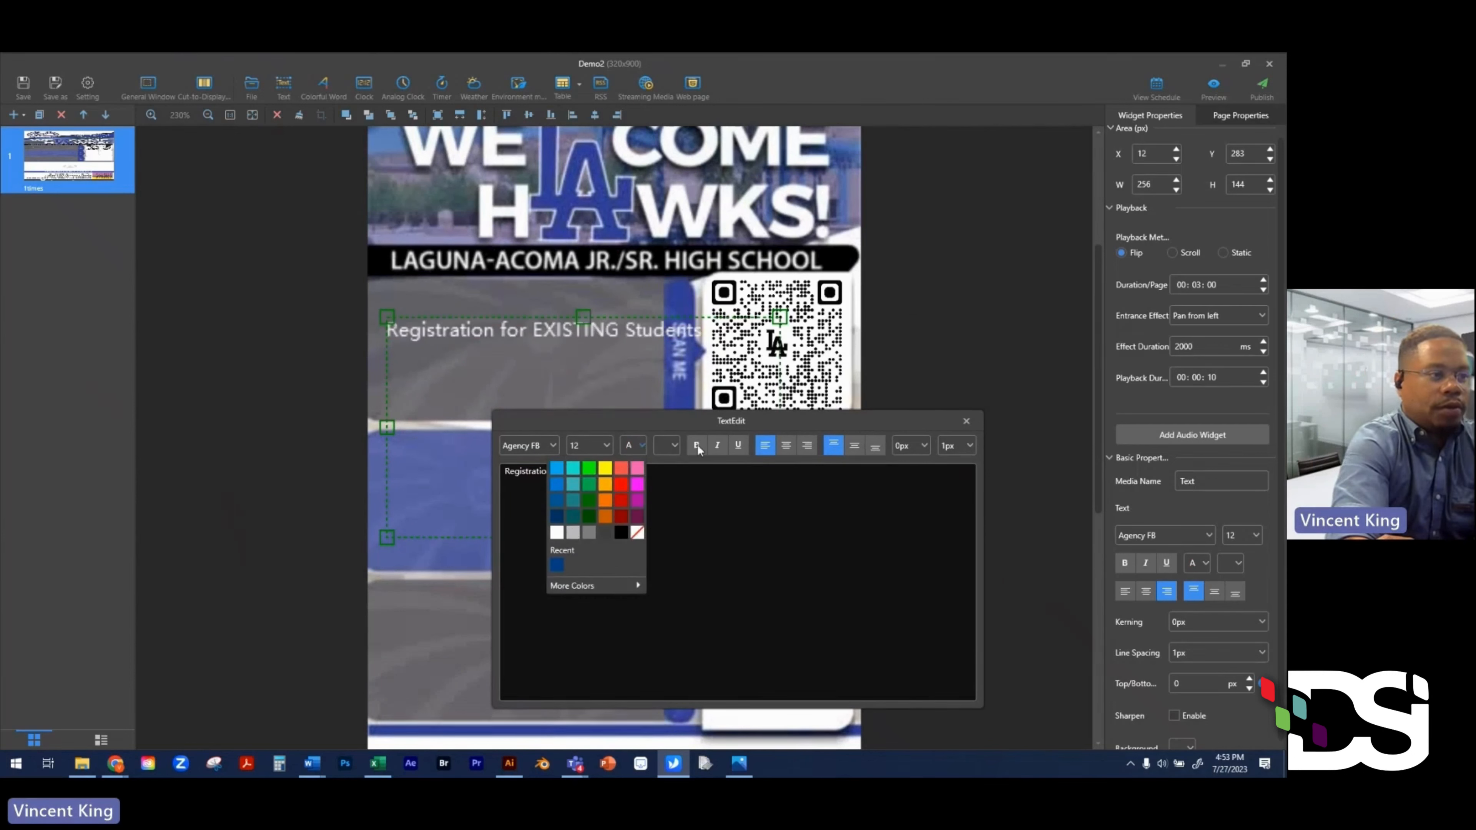
left_click(696, 445)
left_click(549, 445)
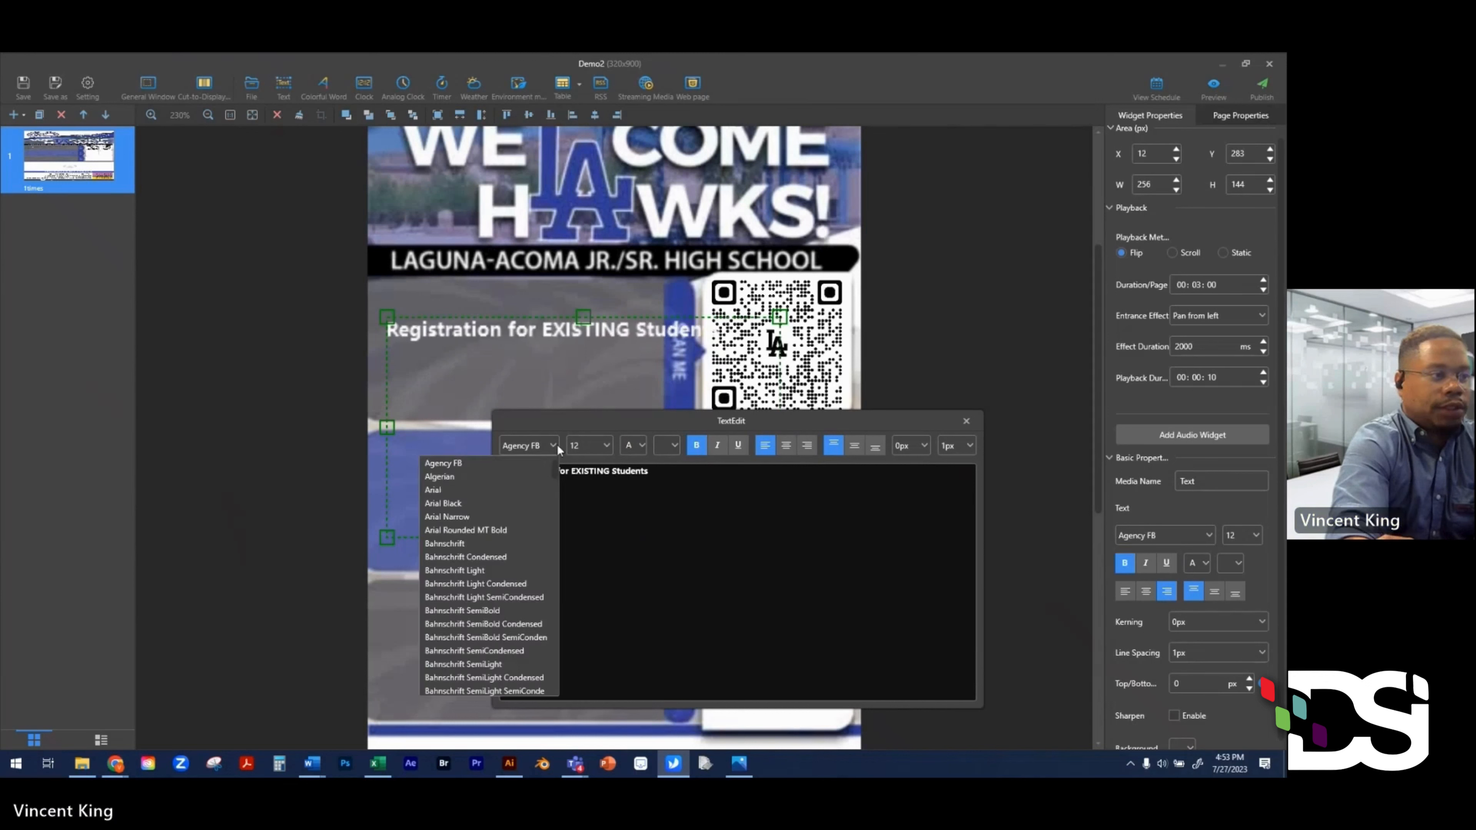
left_click(473, 503)
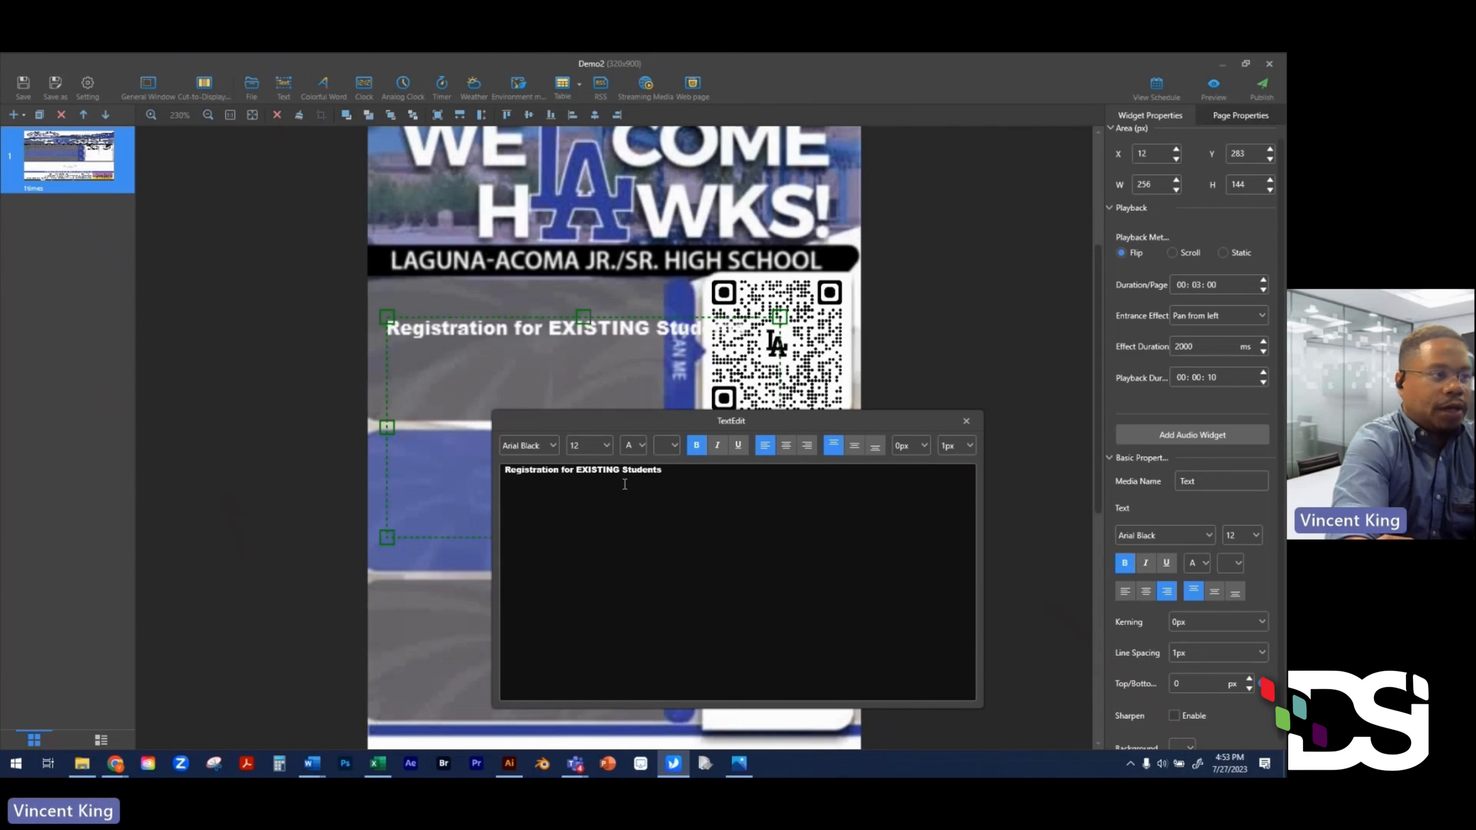
left_click(606, 448)
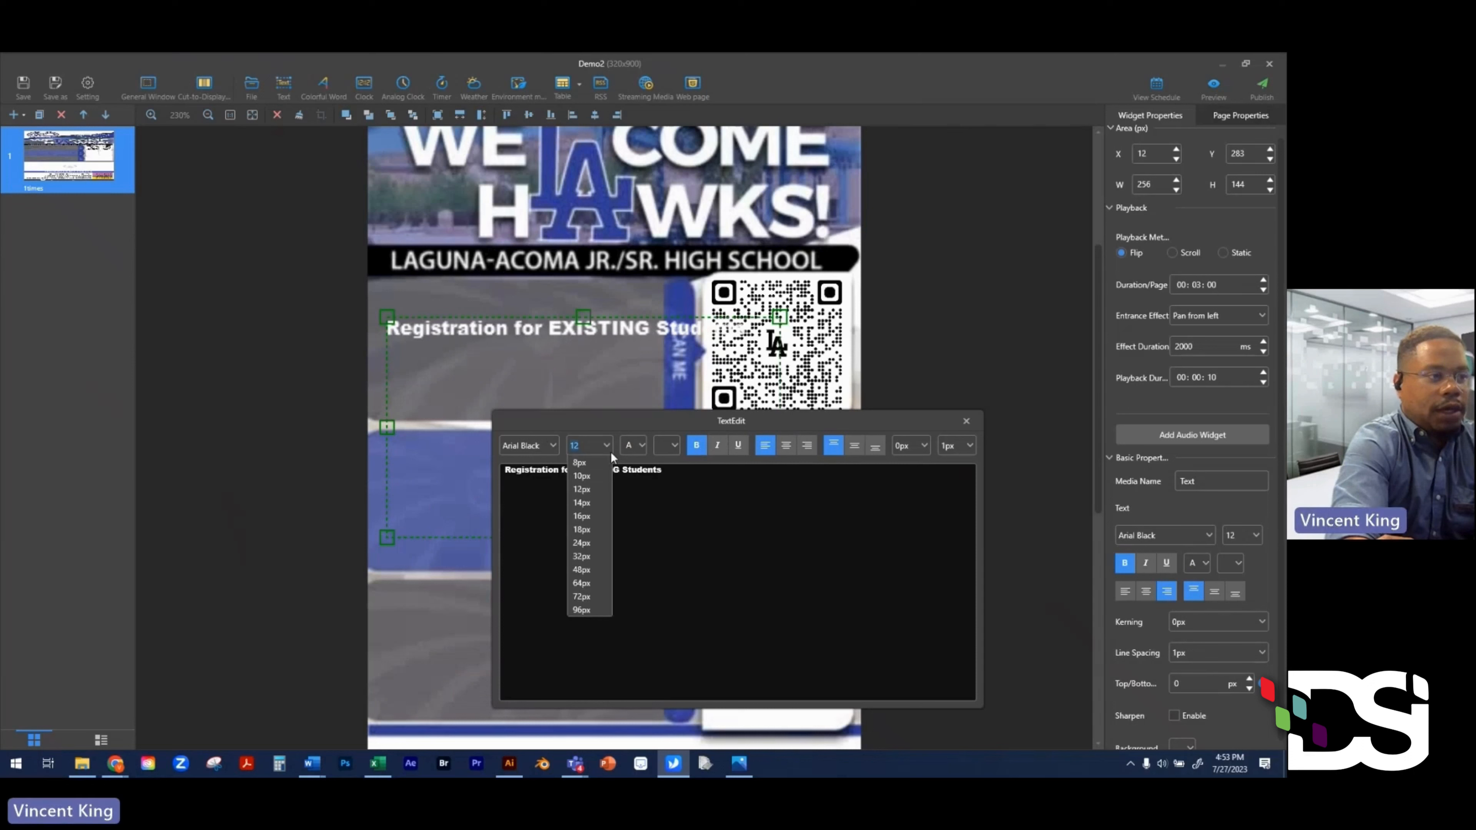
left_click(599, 501)
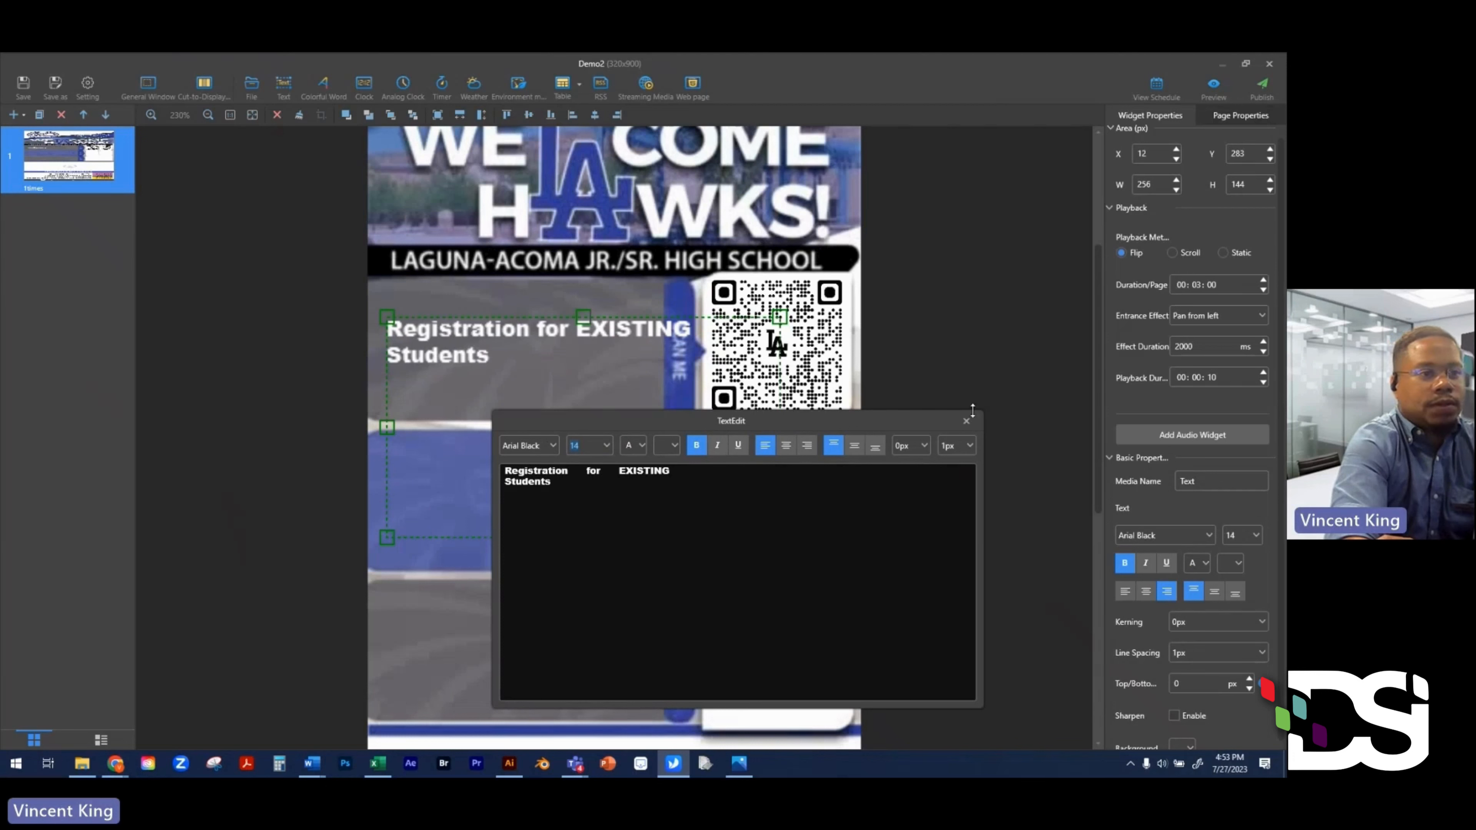
left_click(972, 426)
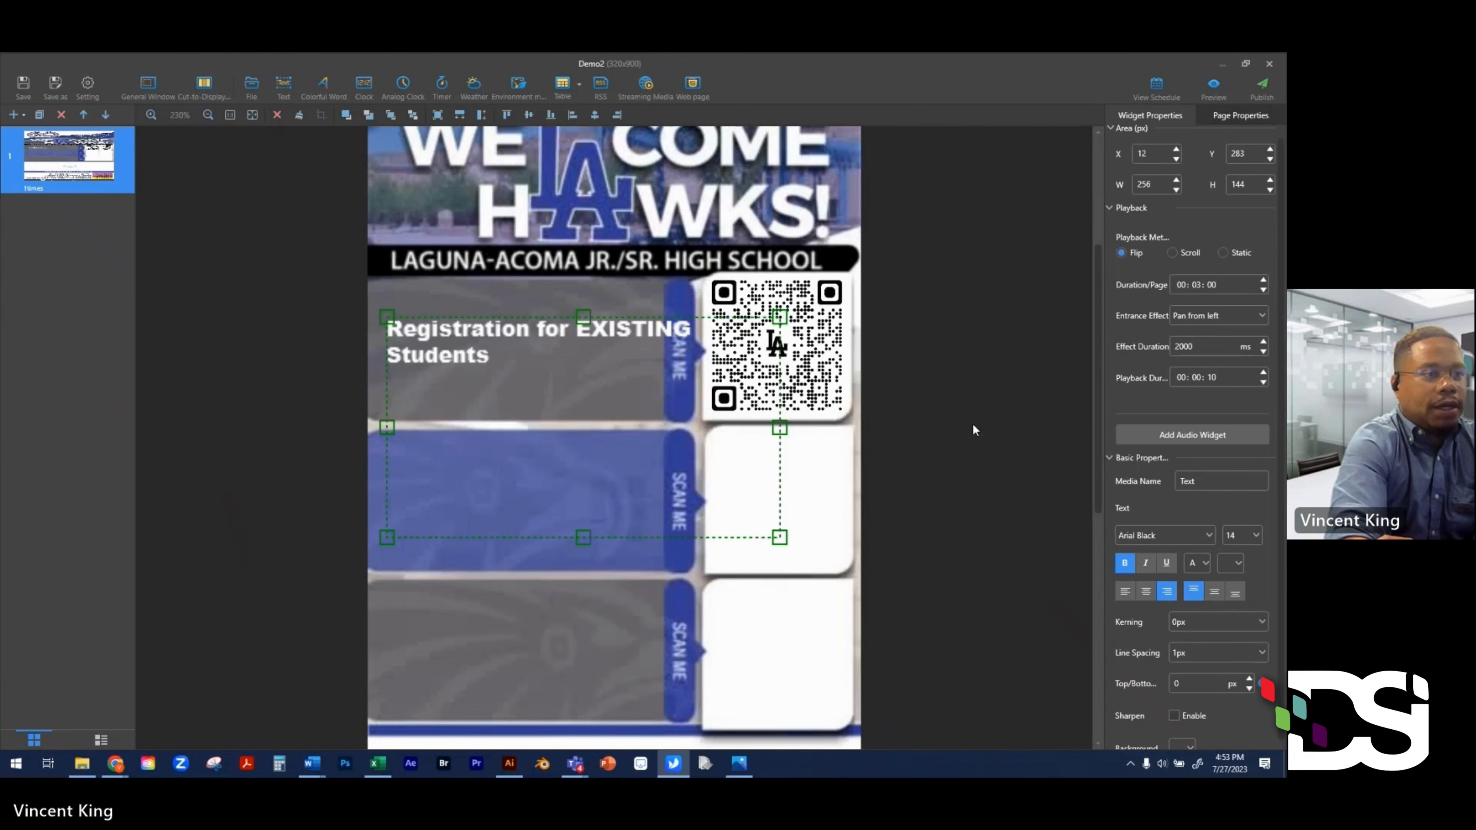
- Resize the label to 171×42 at 21,286, keeping its Pan from left entrance
left_click_drag(780, 537, 649, 381)
left_click_drag(505, 330, 508, 335)
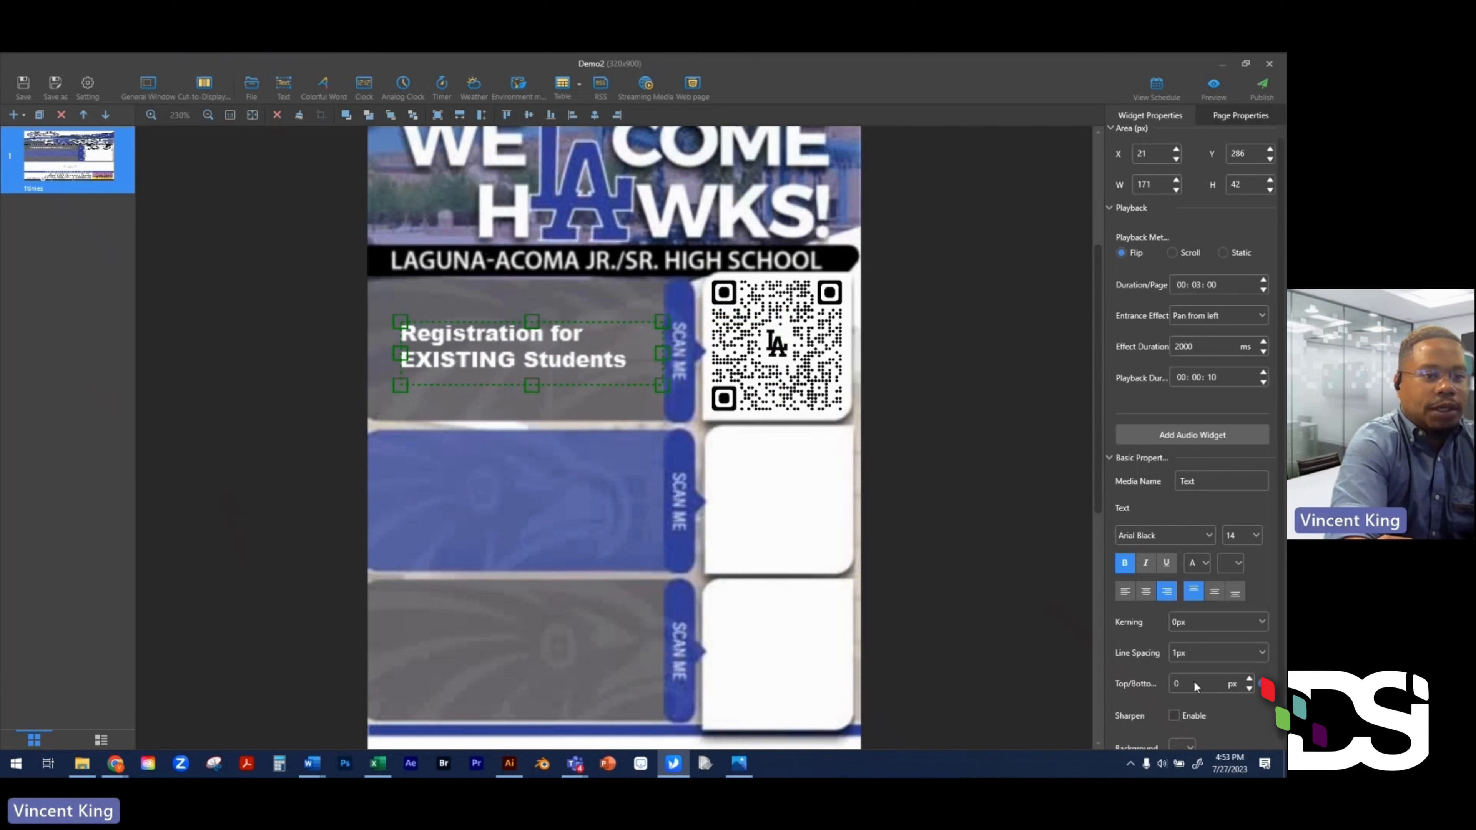
left_click(1200, 284)
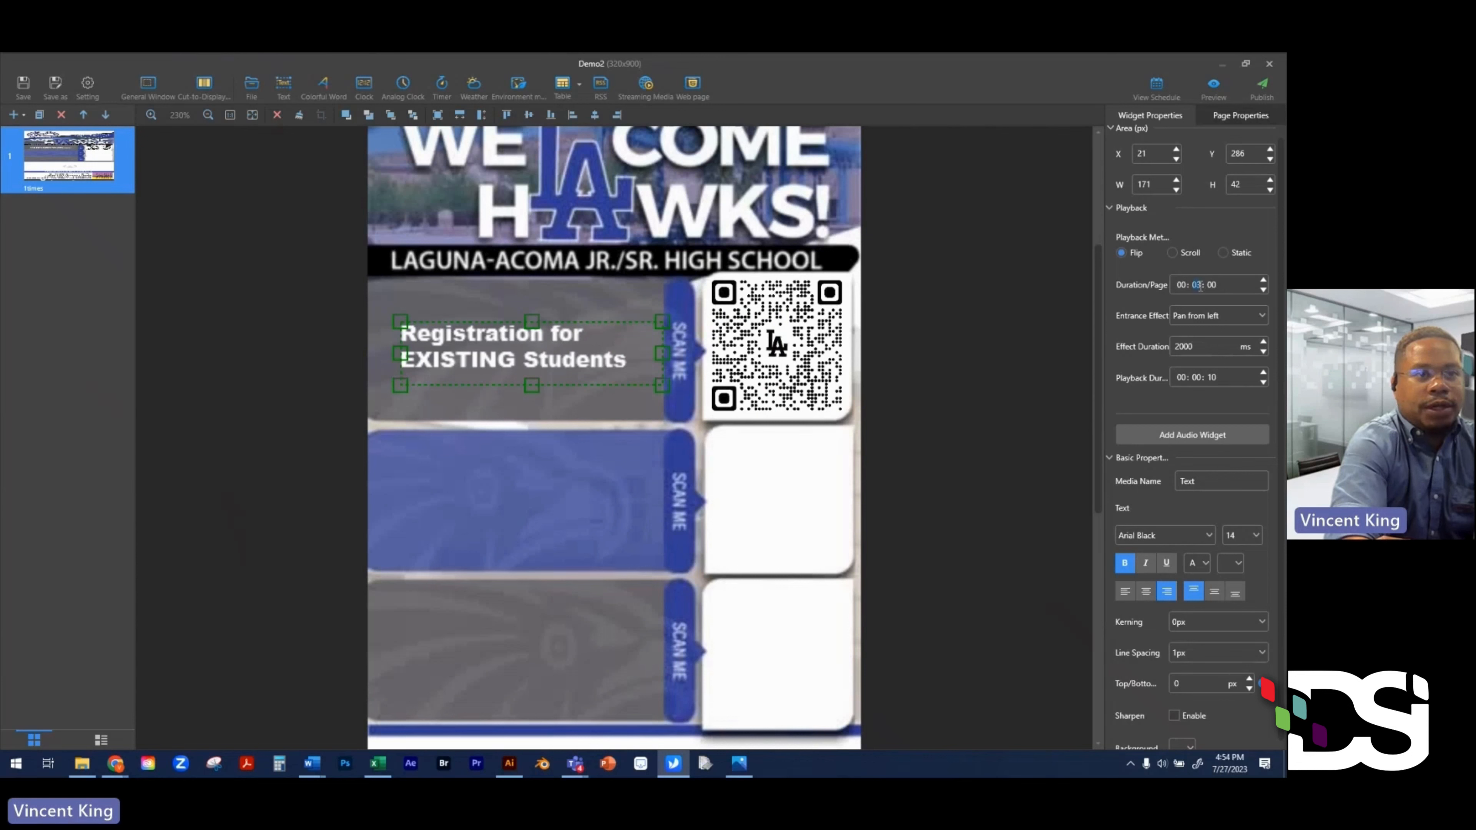
left_click(1236, 316)
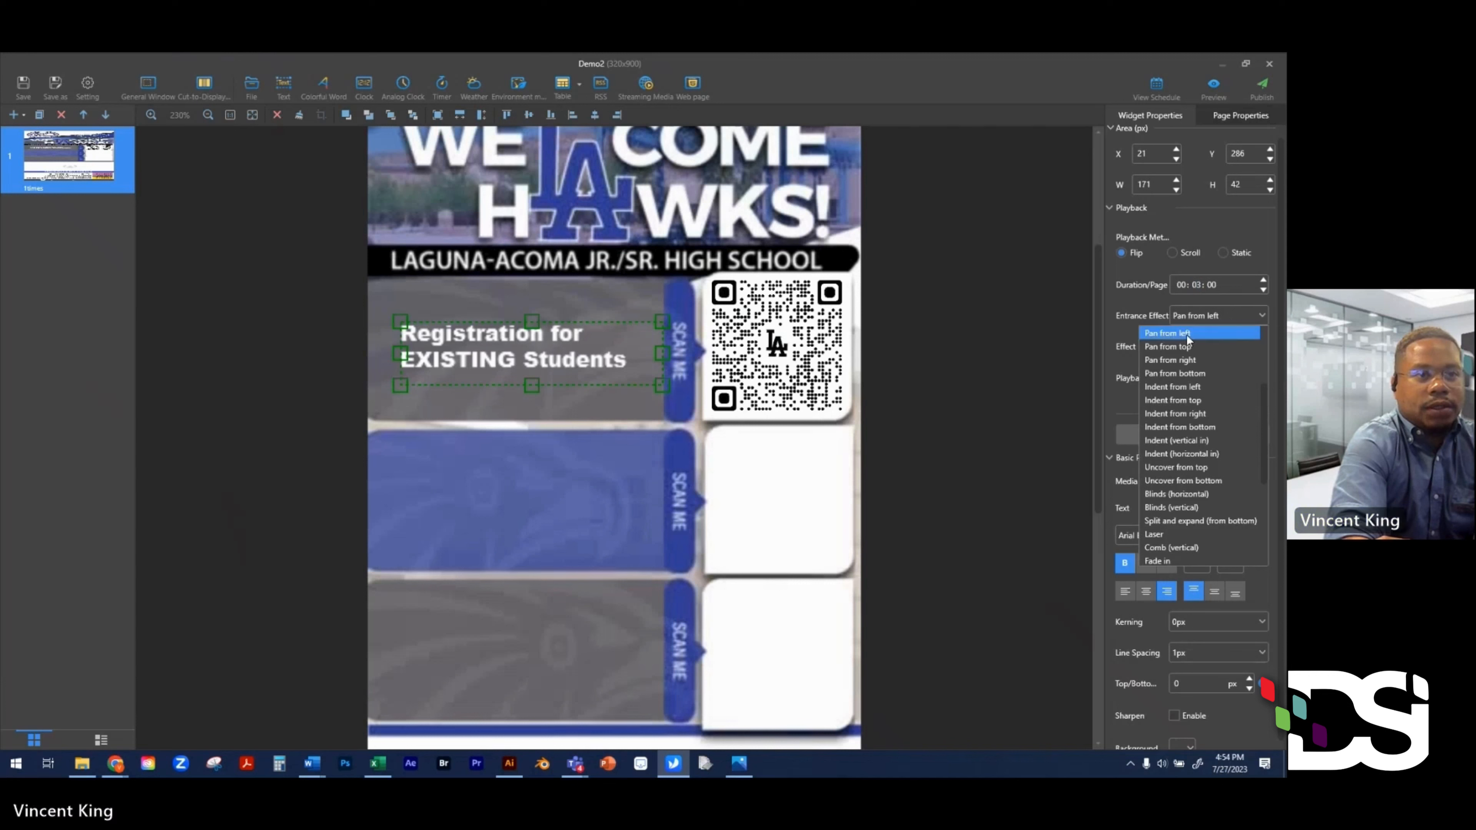
left_click(1141, 311)
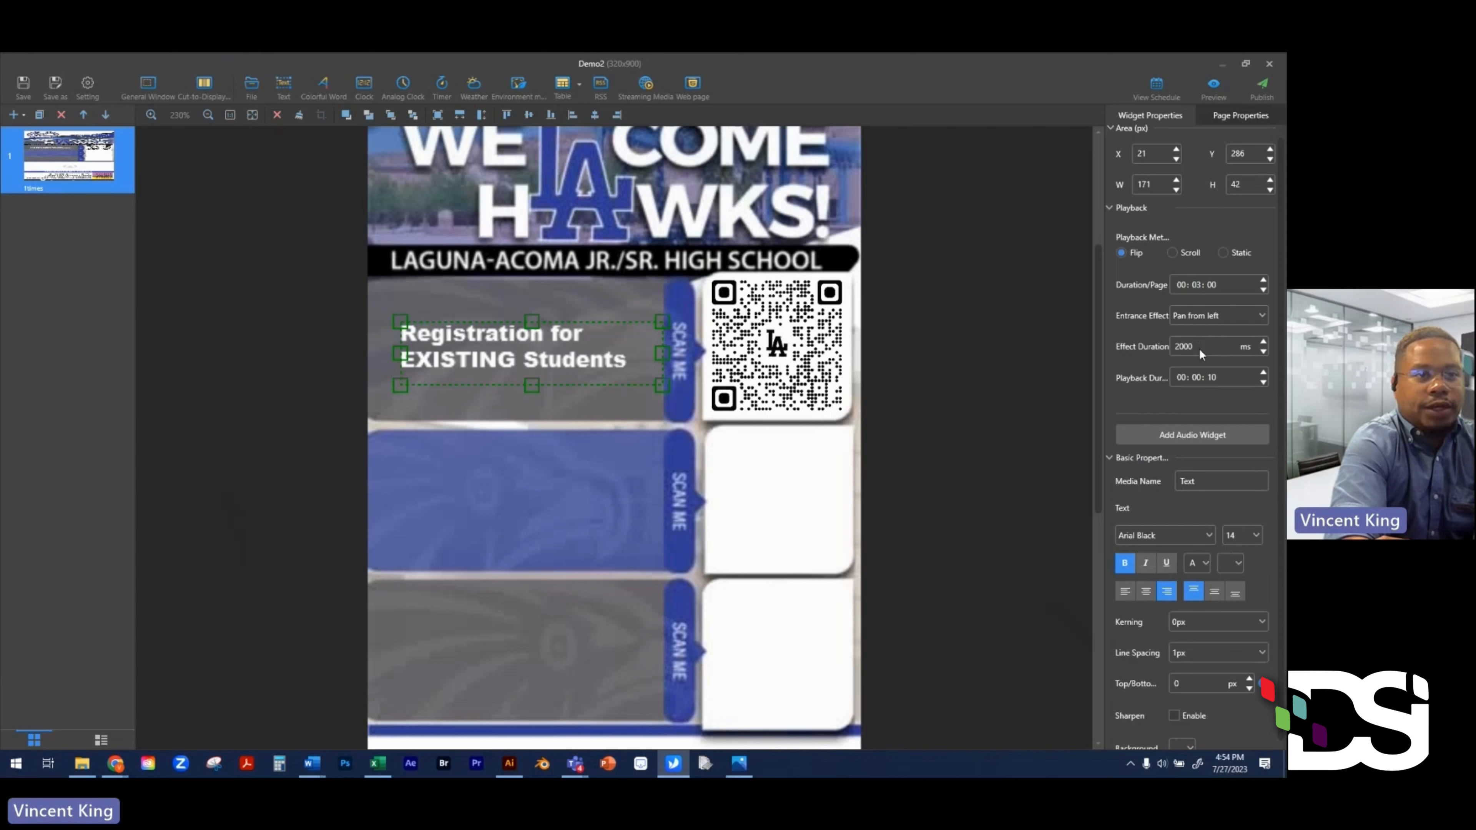
double_click(1214, 379)
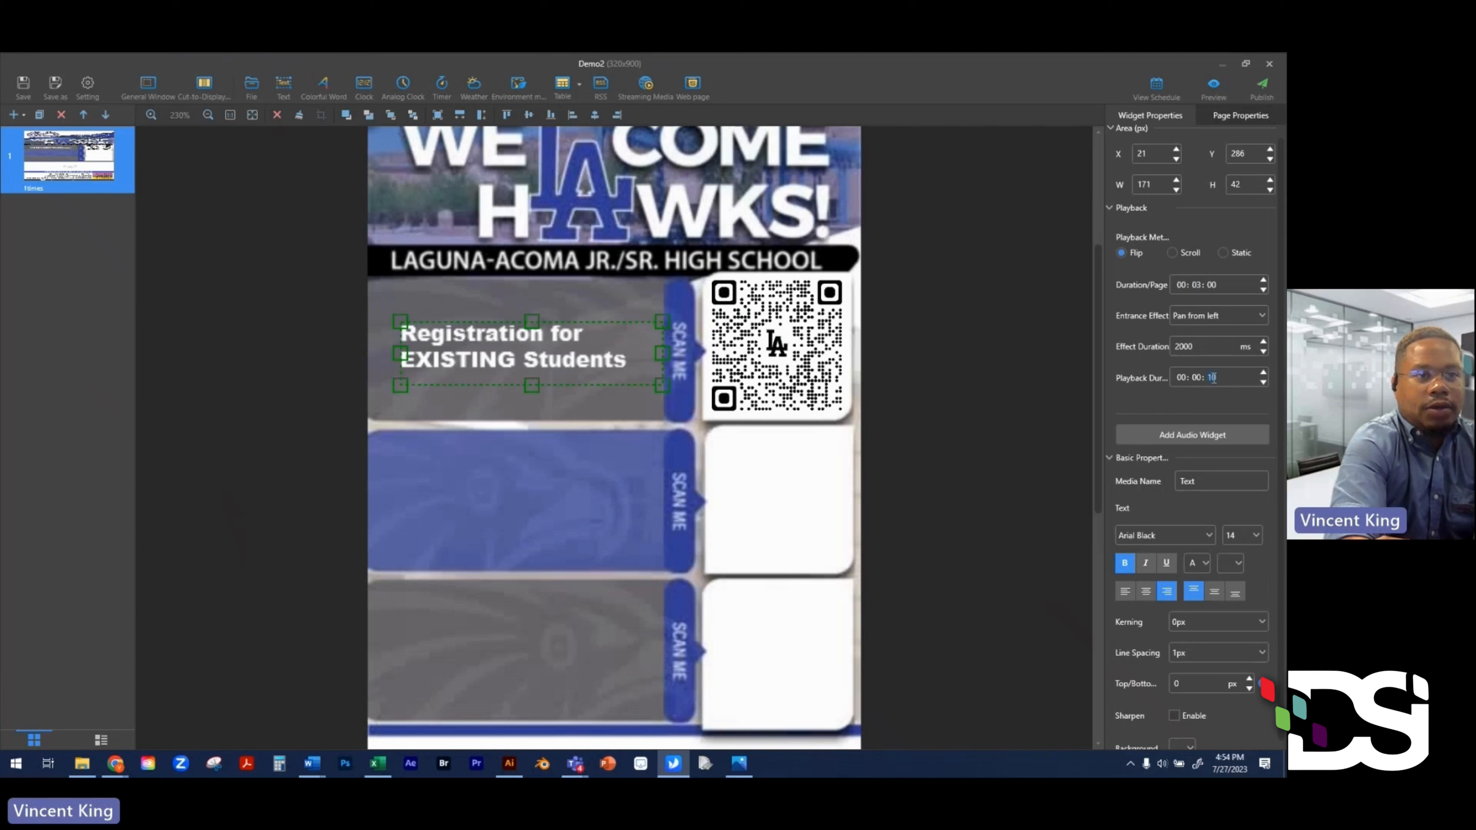